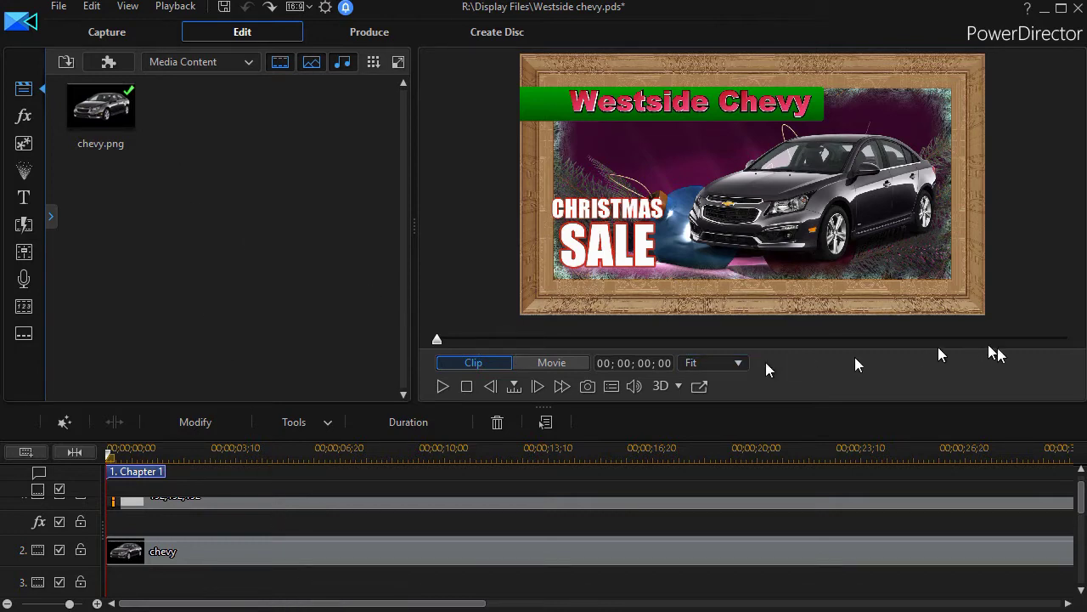
# Step: Select the 192,192,192 clip on track 1 and toggle its Adorage Filter off, then back on
pyautogui.scroll(1, 1081, 499)
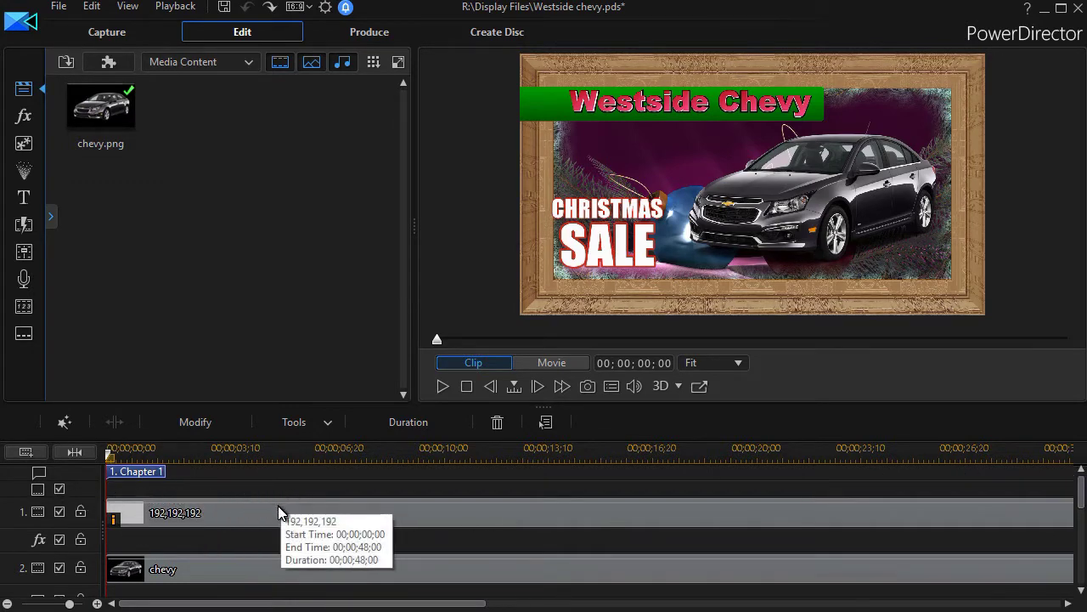
pyautogui.click(280, 510)
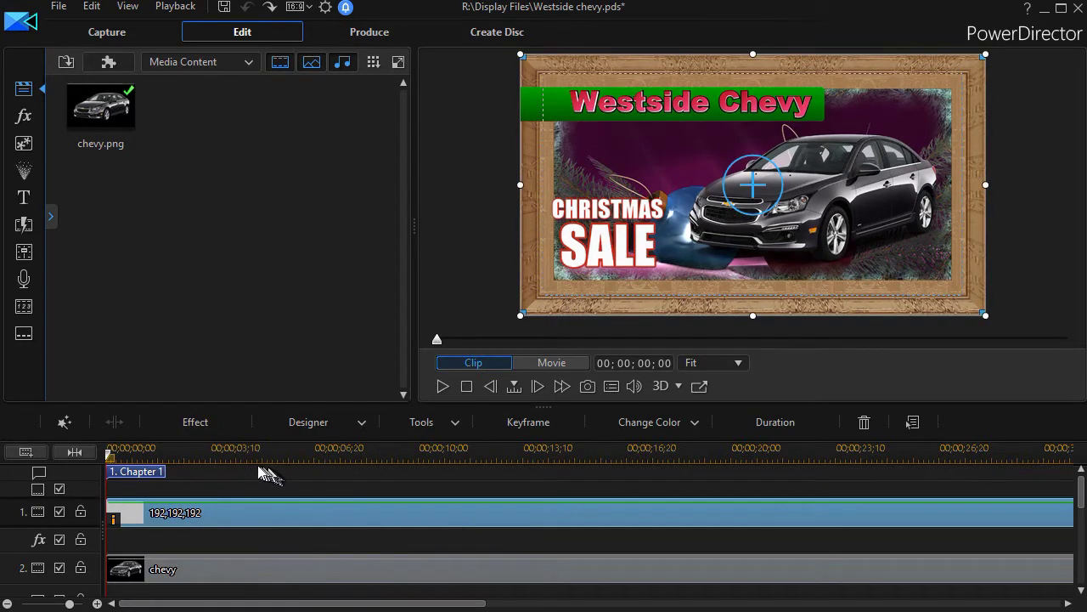
pyautogui.click(194, 422)
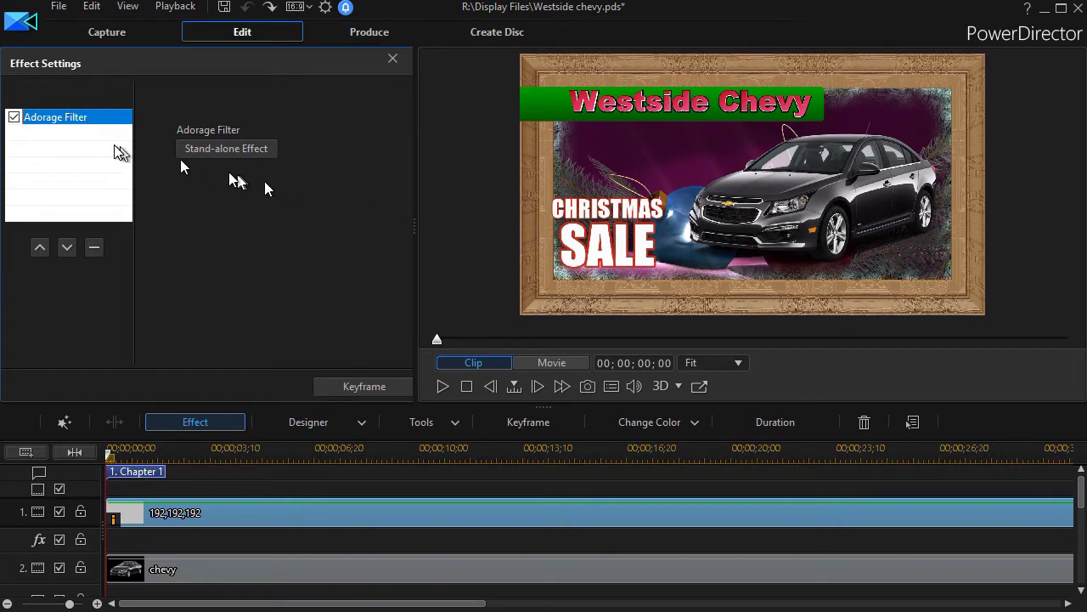
pyautogui.click(13, 118)
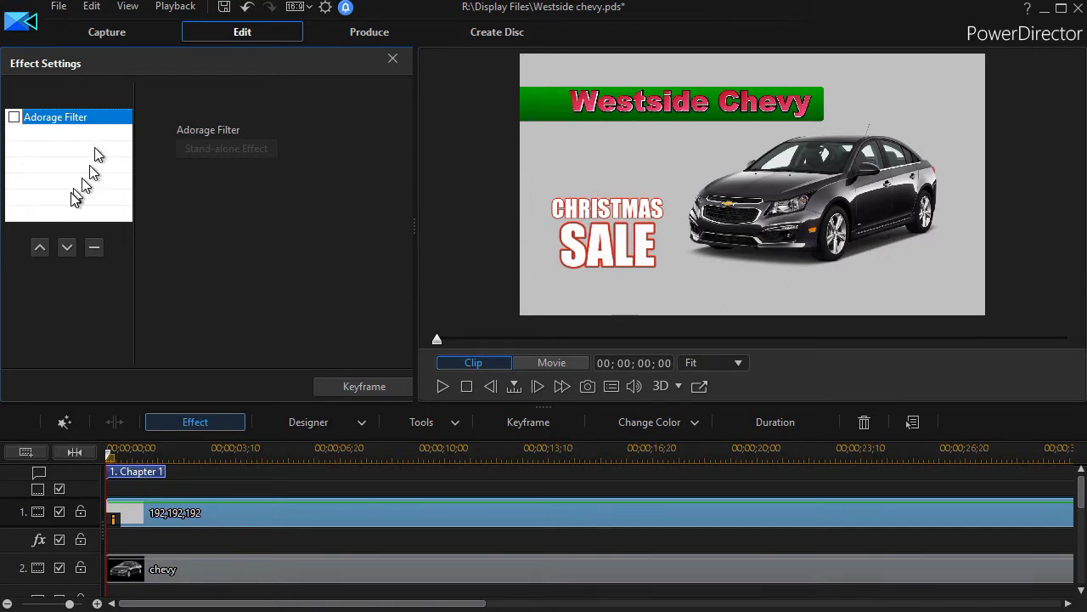
pyautogui.click(14, 118)
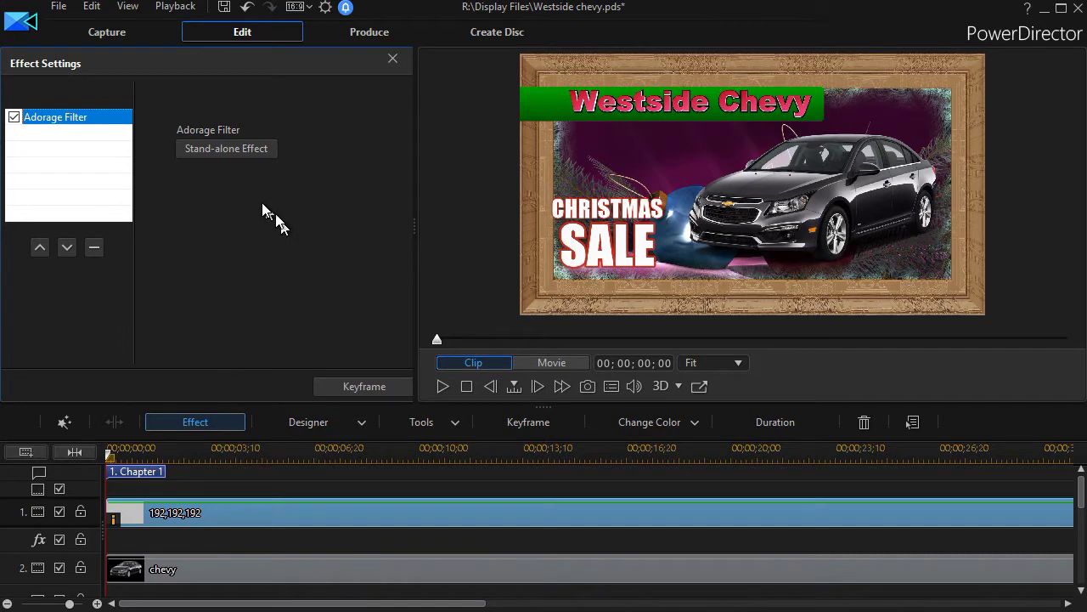
pyautogui.click(218, 151)
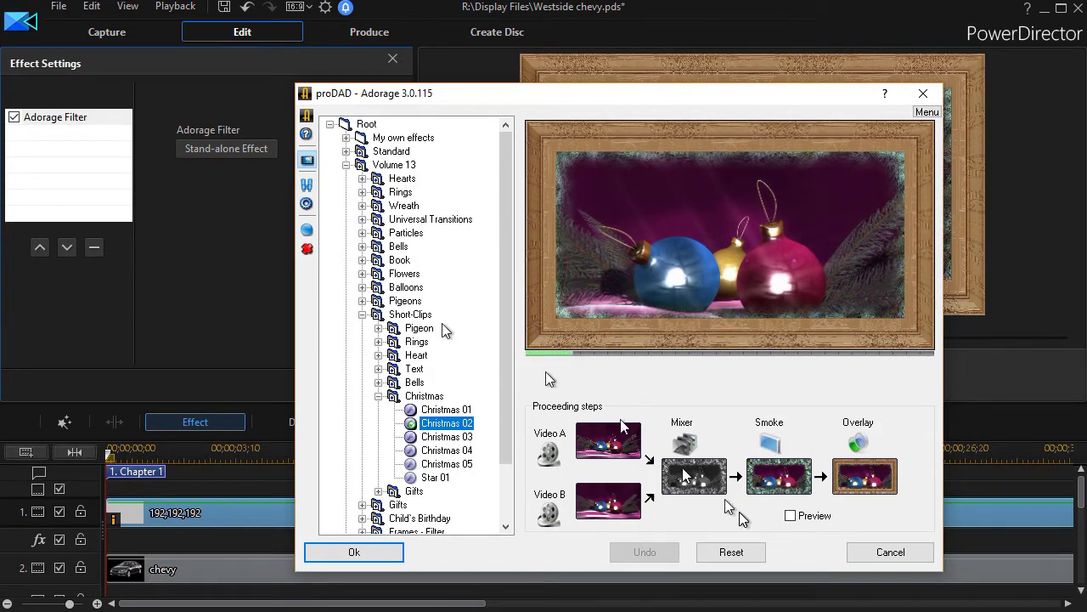
pyautogui.click(901, 553)
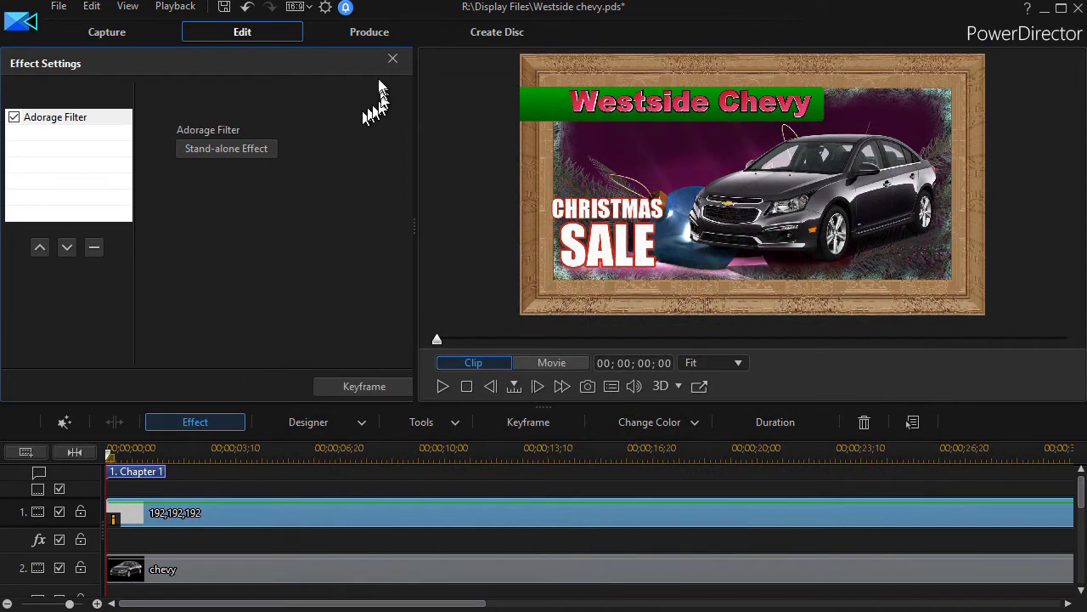
# Step: Close the effect settings, drop the Adorage Filter onto the track 1 clip, and dismiss the warning
pyautogui.click(392, 59)
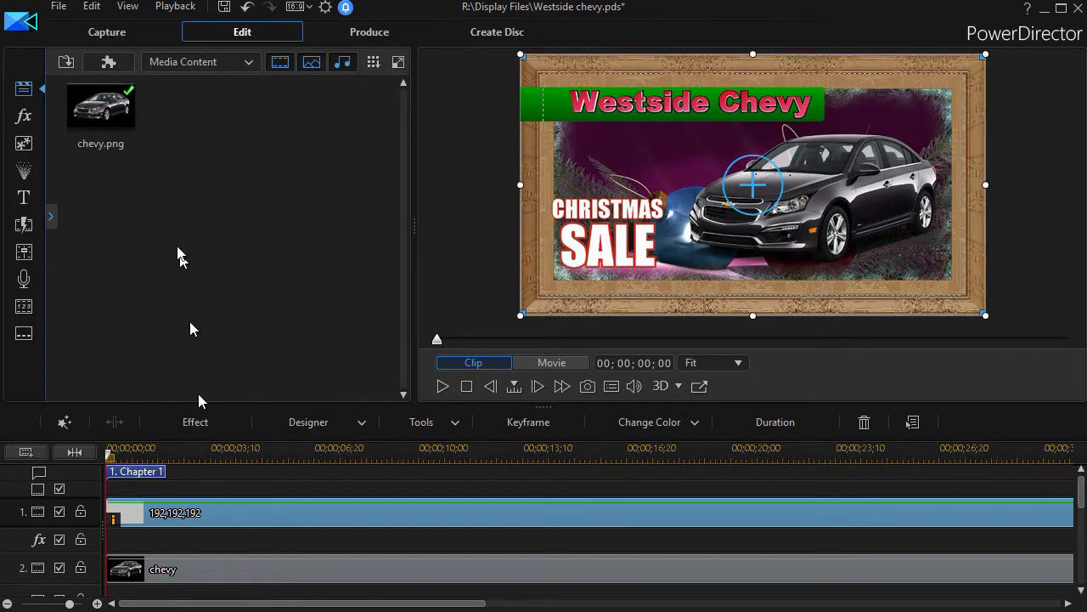
pyautogui.click(24, 115)
pyautogui.moveTo(180, 119); pyautogui.dragTo(283, 515)
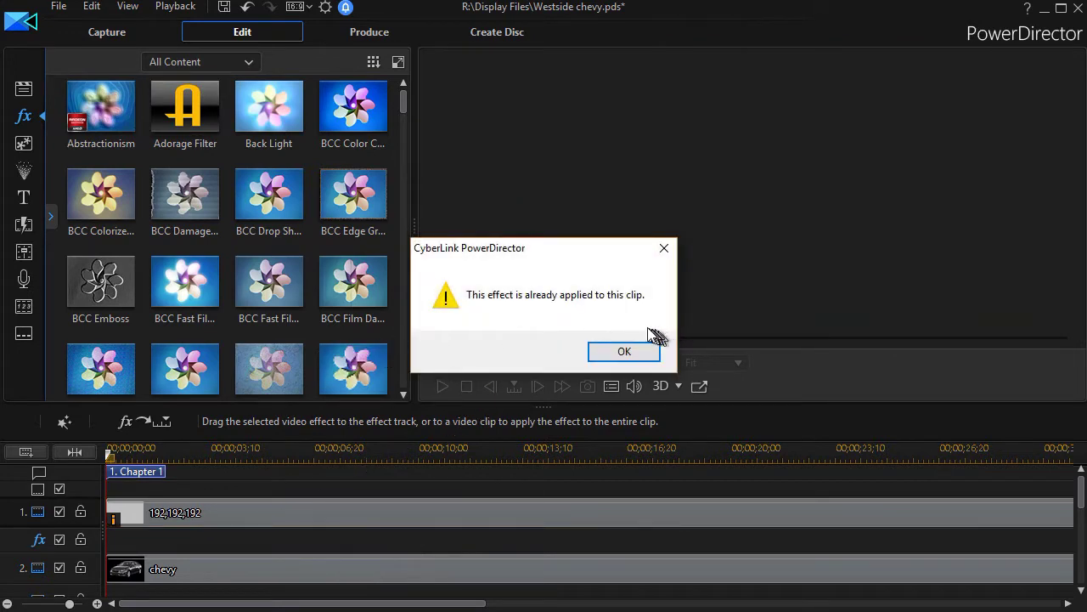
pyautogui.click(647, 355)
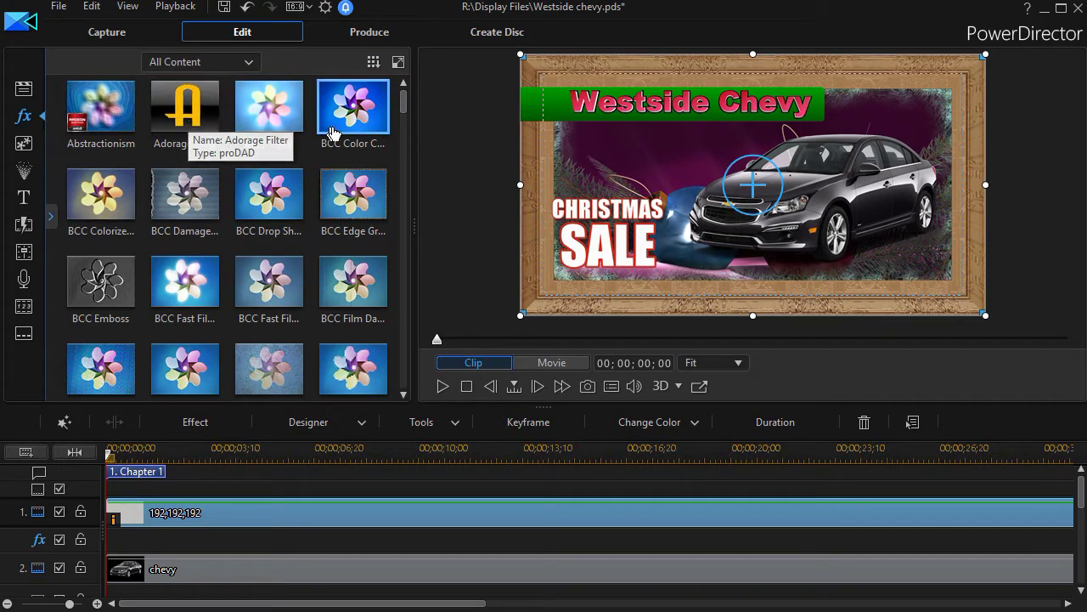
pyautogui.click(189, 117)
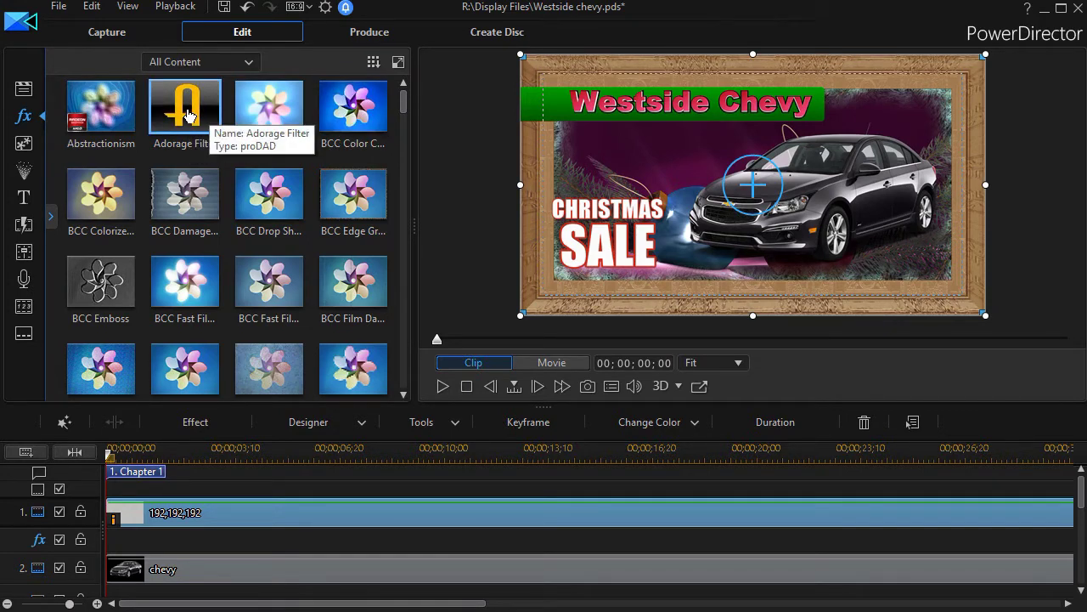
# Step: Place the Adorage Filter on the effect track and stretch it to the 48-second project end
pyautogui.moveTo(189, 115); pyautogui.dragTo(95, 546)
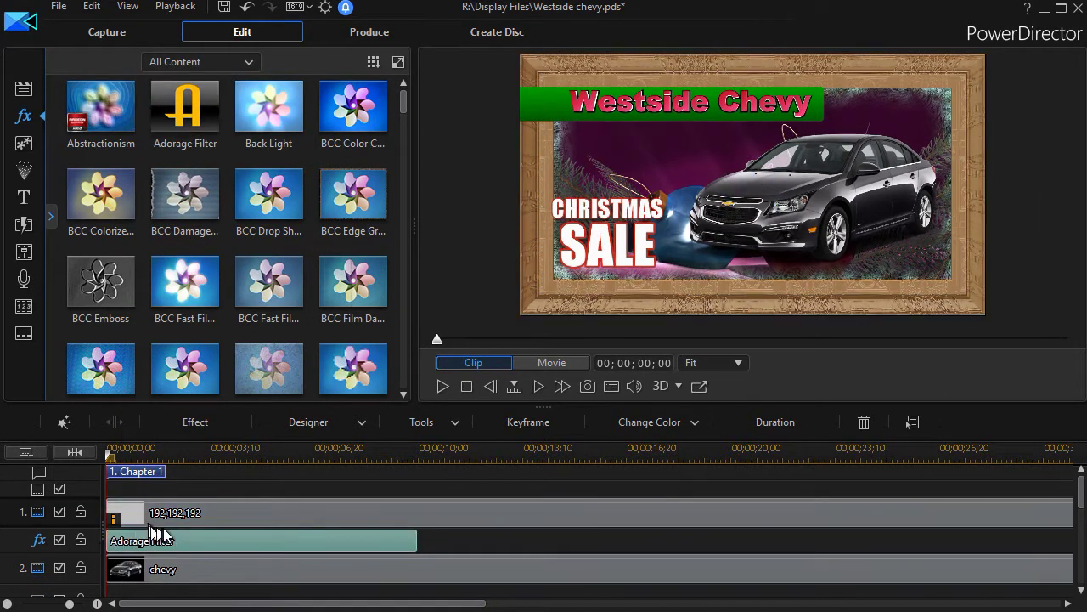
pyautogui.click(268, 543)
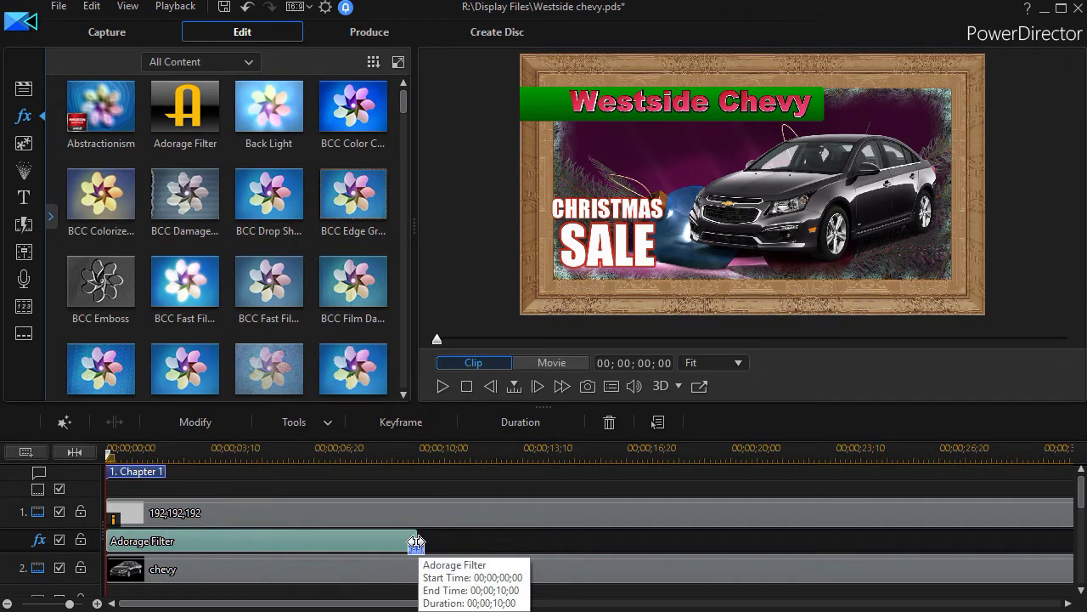
pyautogui.moveTo(416, 542); pyautogui.dragTo(1072, 548)
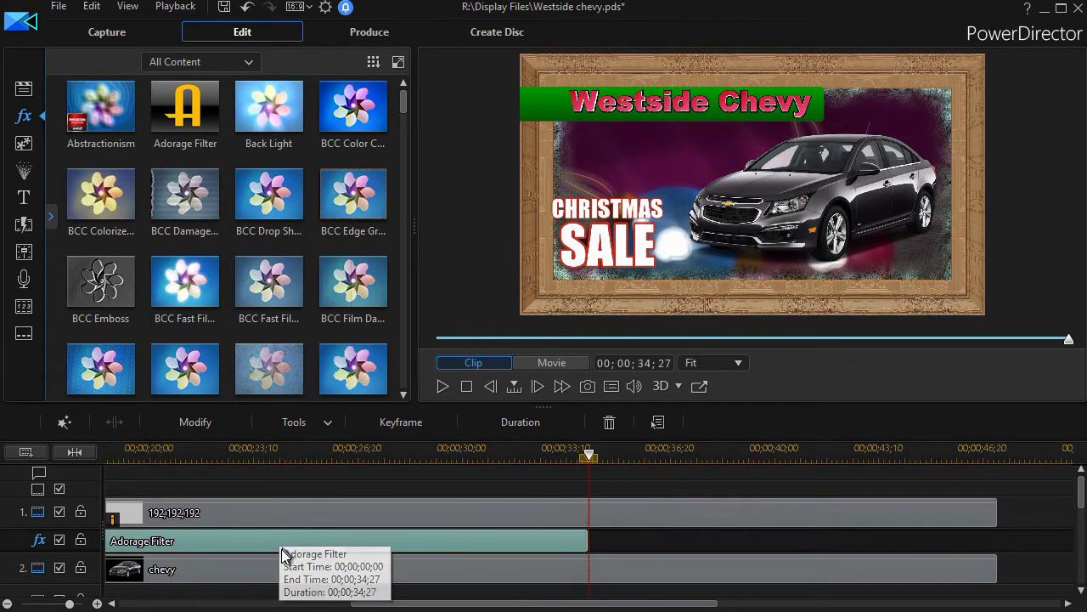
pyautogui.moveTo(587, 543); pyautogui.dragTo(998, 548)
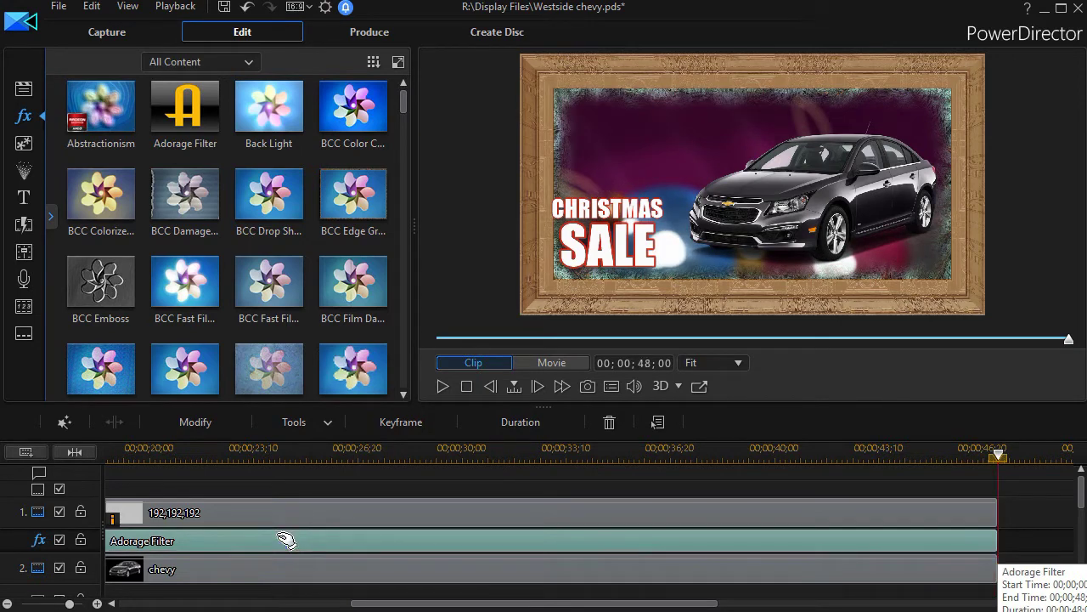
pyautogui.click(242, 450)
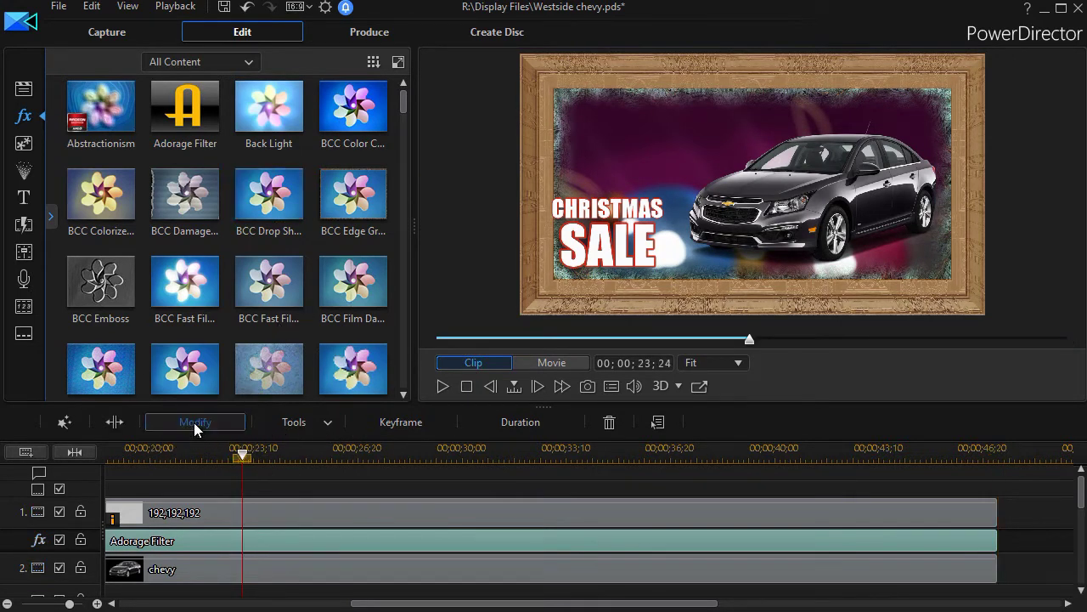
pyautogui.click(195, 422)
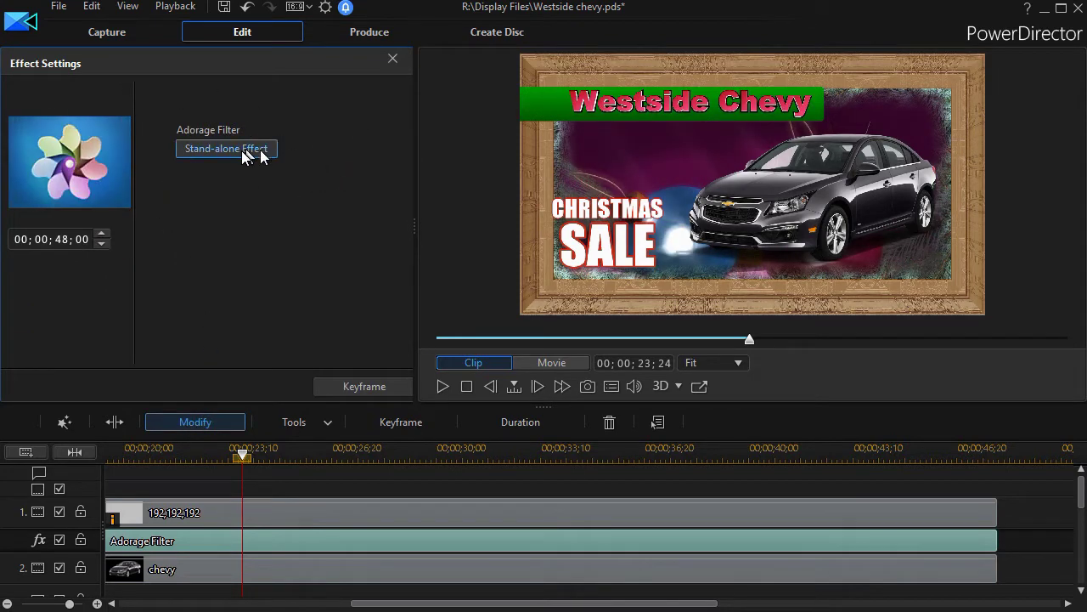
# Step: Open the proDAD Adorage browser for the effect-track filter, move it aside, and expand Volume 2
pyautogui.click(242, 153)
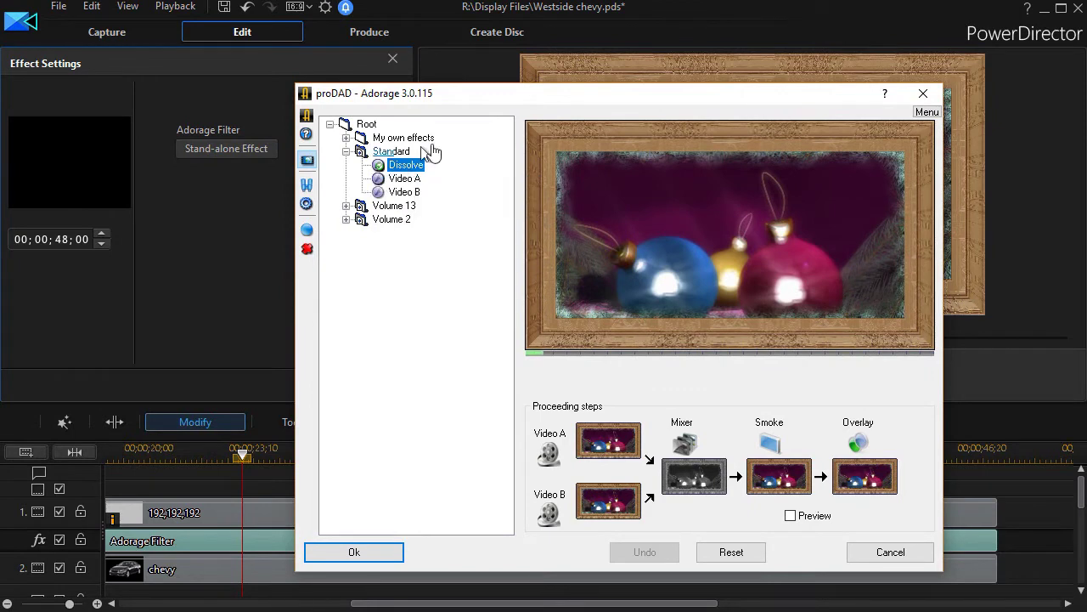
pyautogui.moveTo(471, 92); pyautogui.dragTo(377, 62)
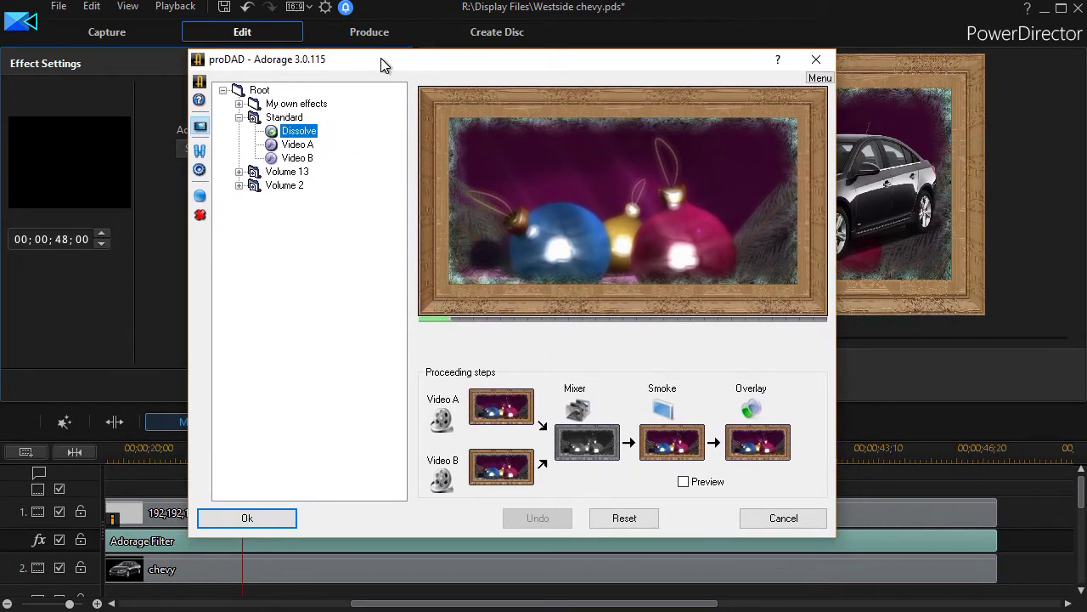
pyautogui.moveTo(711, 118)
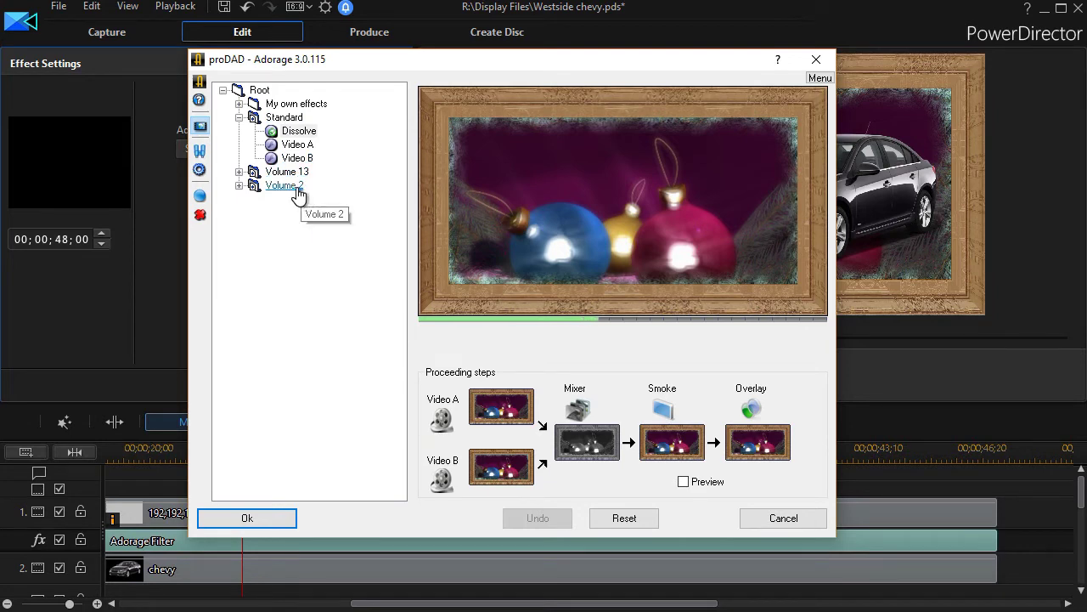
pyautogui.click(239, 186)
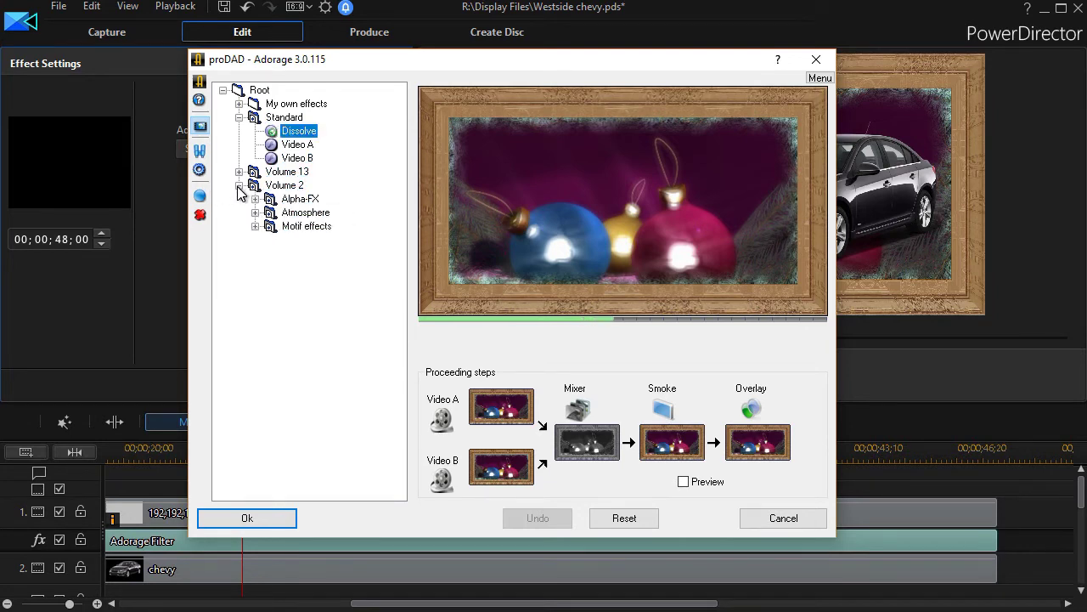
# Step: Choose Snow under Motif effects > various motifs > Nature and confirm with Ok
pyautogui.click(255, 226)
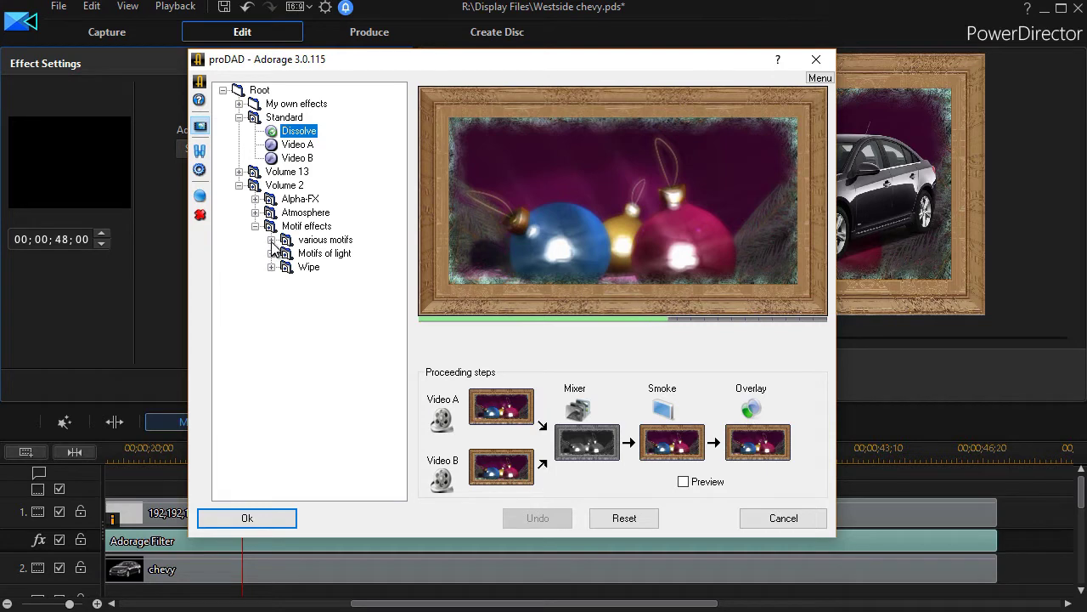
pyautogui.click(271, 240)
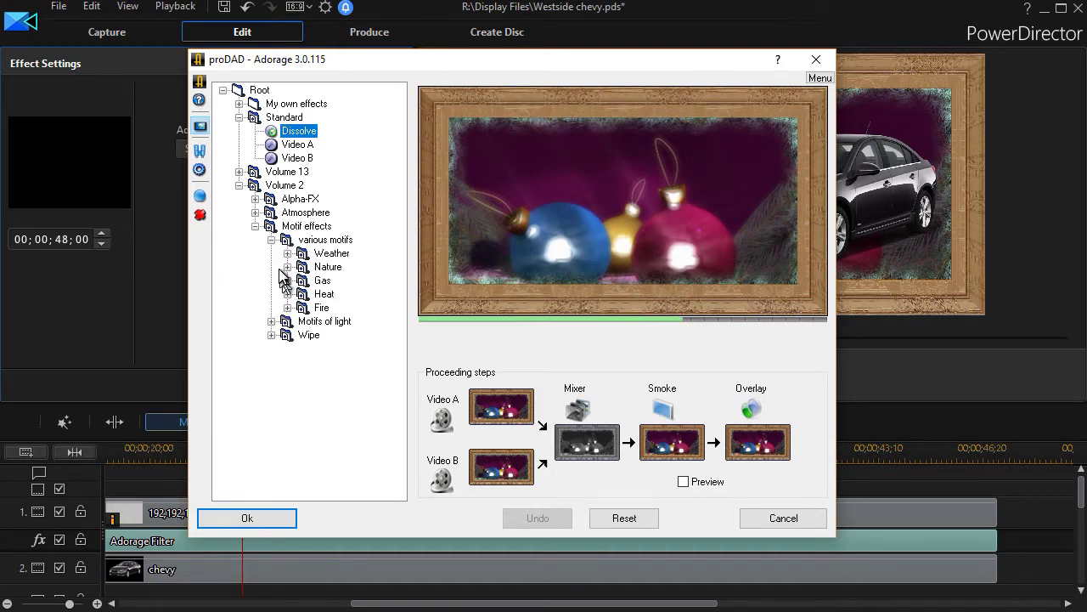
pyautogui.click(288, 266)
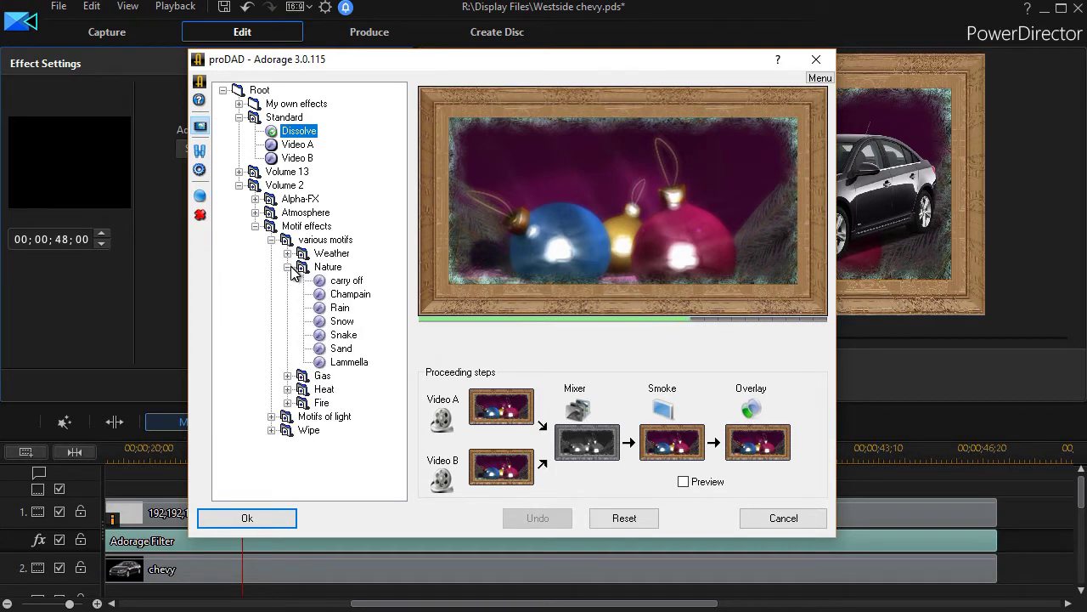
pyautogui.click(341, 323)
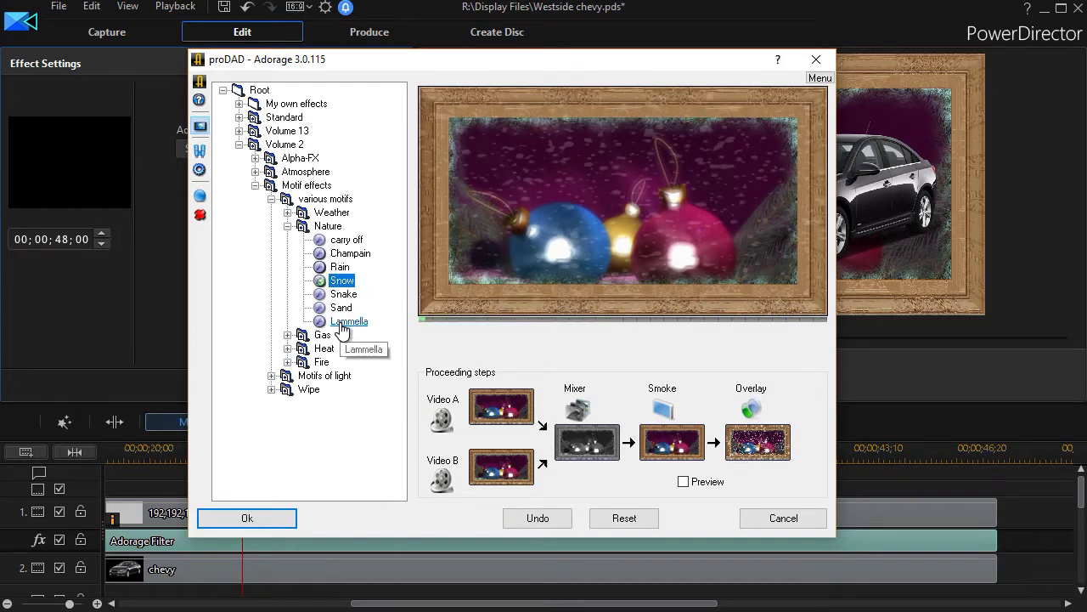
pyautogui.moveTo(627, 246)
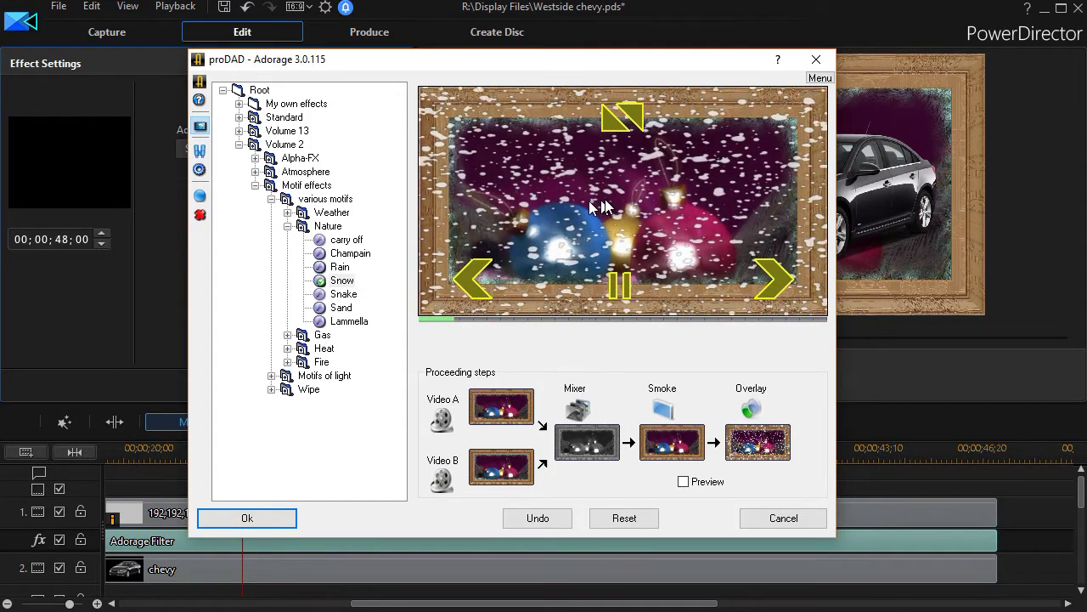
pyautogui.click(272, 520)
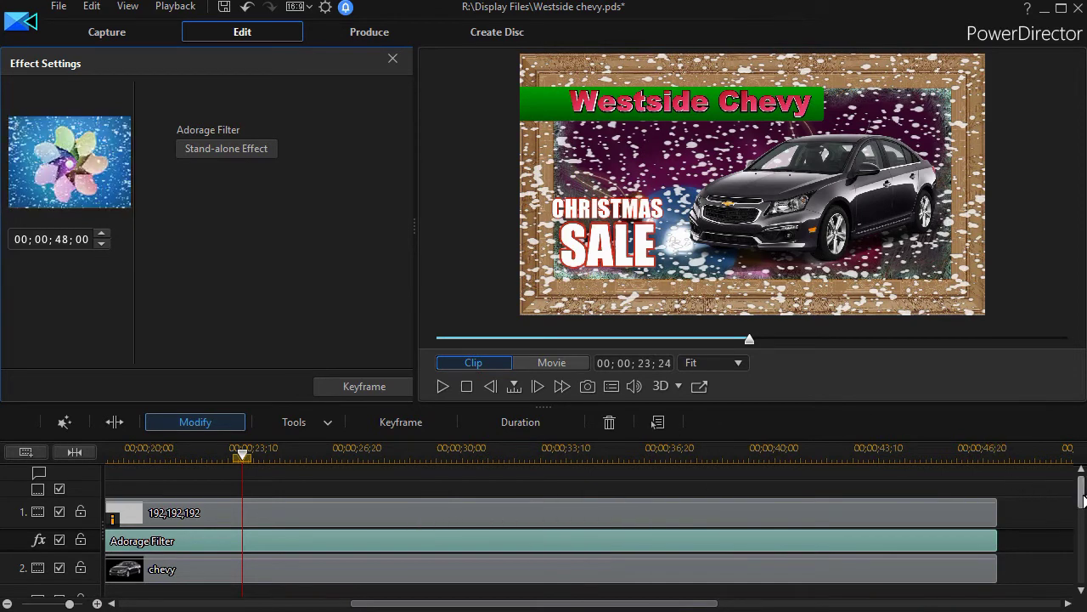
pyautogui.scroll(-1, 1082, 502)
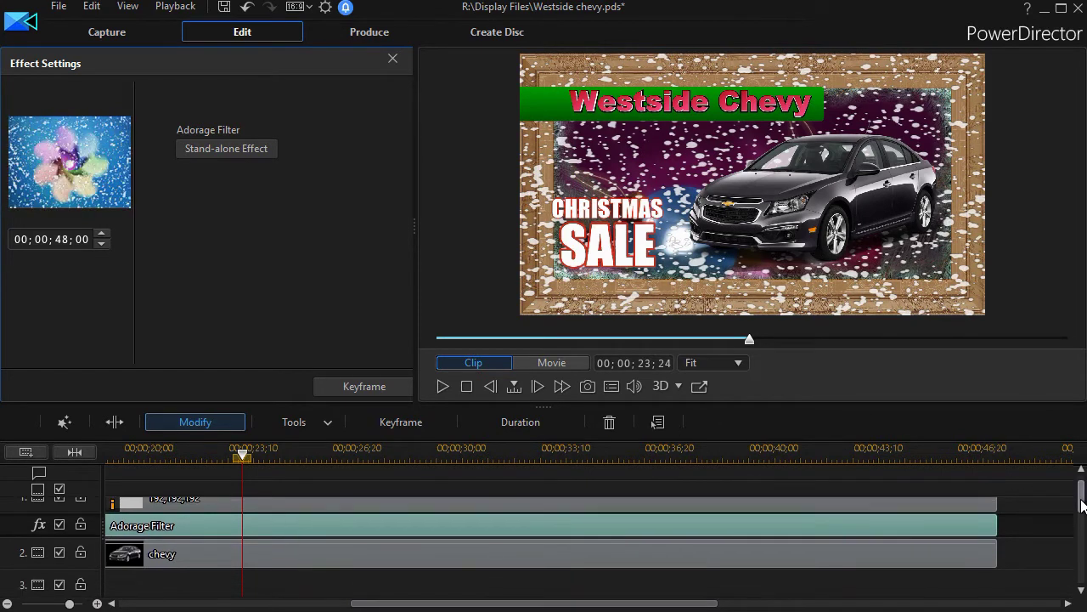
# Step: Bring the lower tracks into view and move the Adorage Filter onto the effect track above Titler Pro 1.5
pyautogui.click(40, 454)
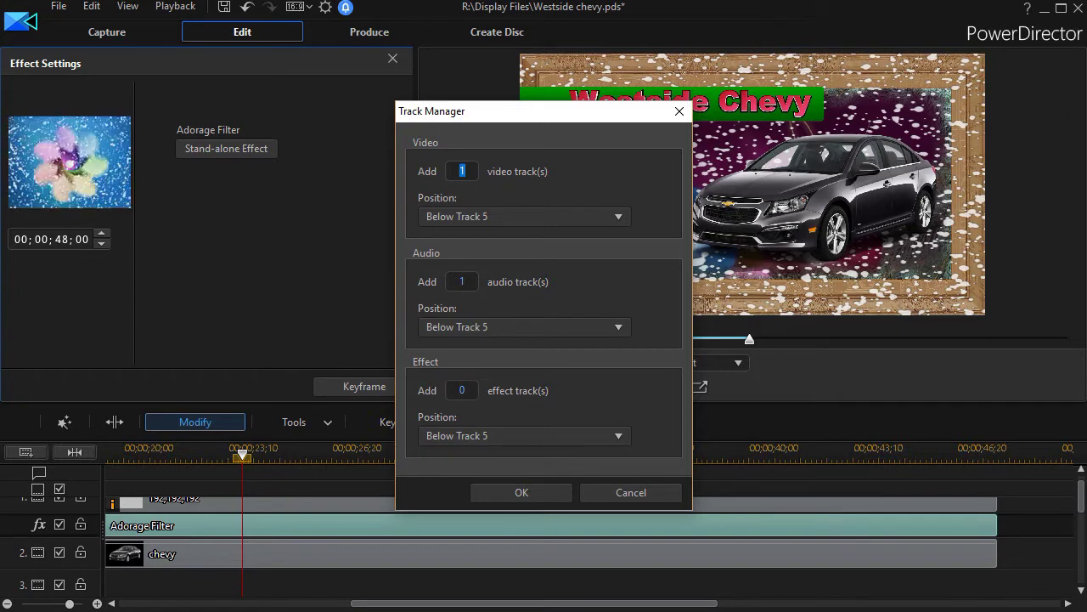
pyautogui.click(629, 493)
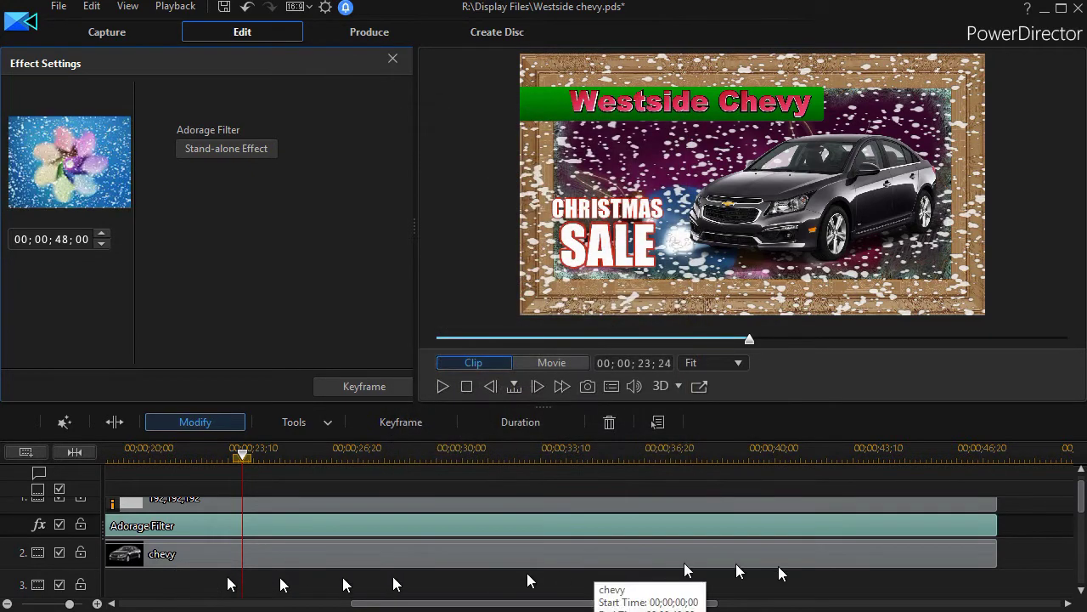
pyautogui.click(1081, 589)
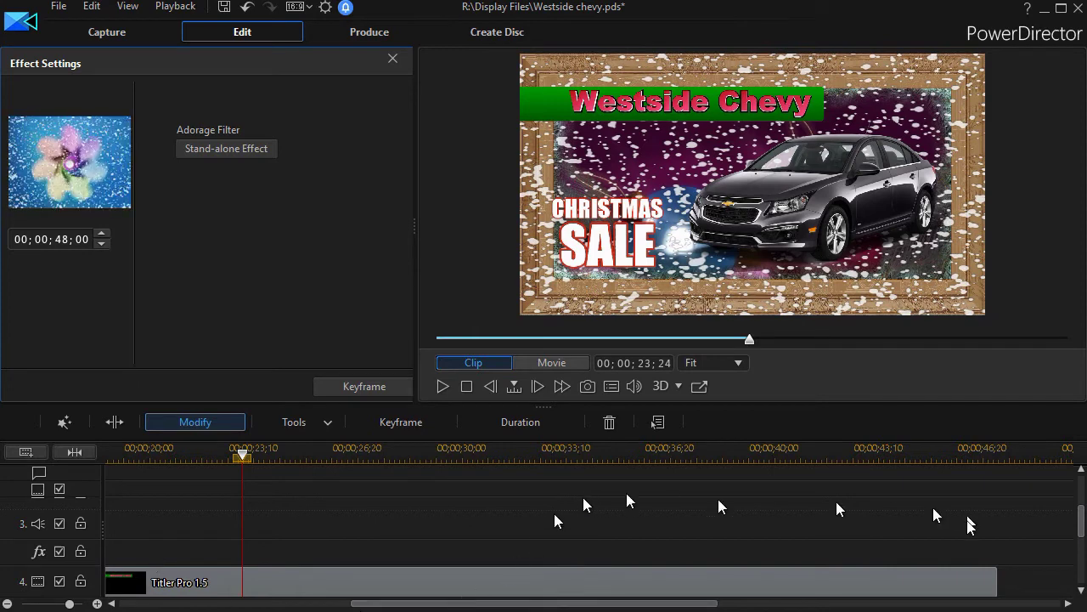
pyautogui.scroll(2, 1077, 514)
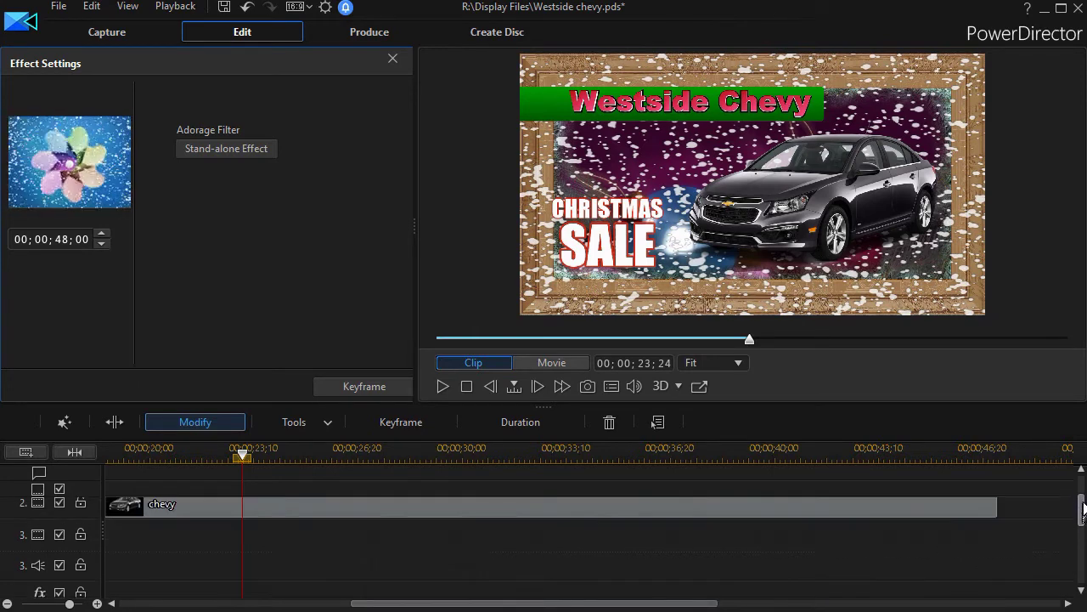
pyautogui.scroll(1, 1077, 514)
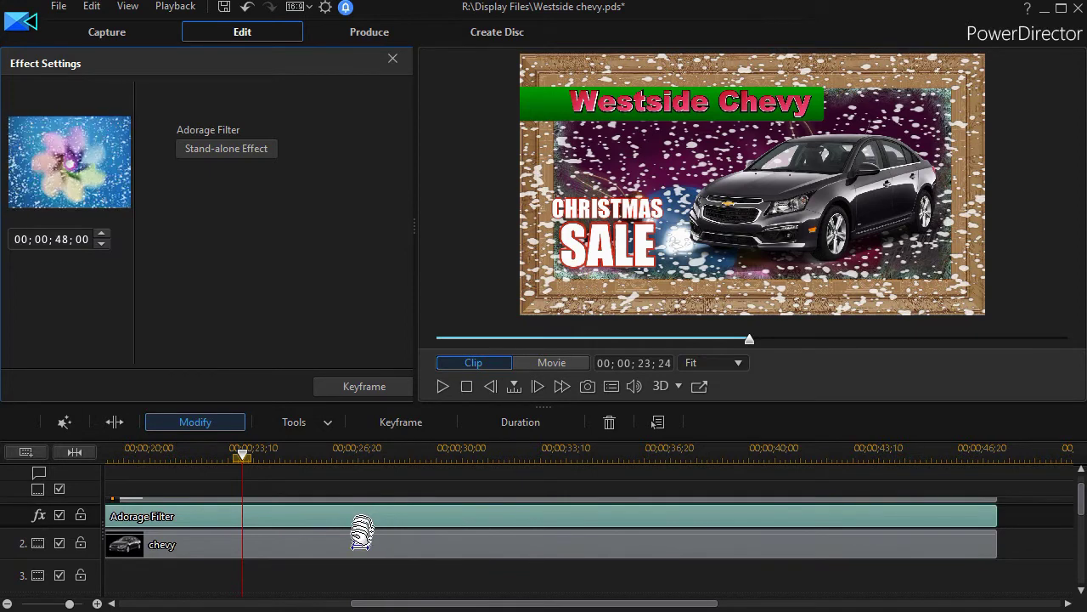
pyautogui.scroll(-3, 354, 575)
pyautogui.moveTo(359, 561); pyautogui.dragTo(153, 531)
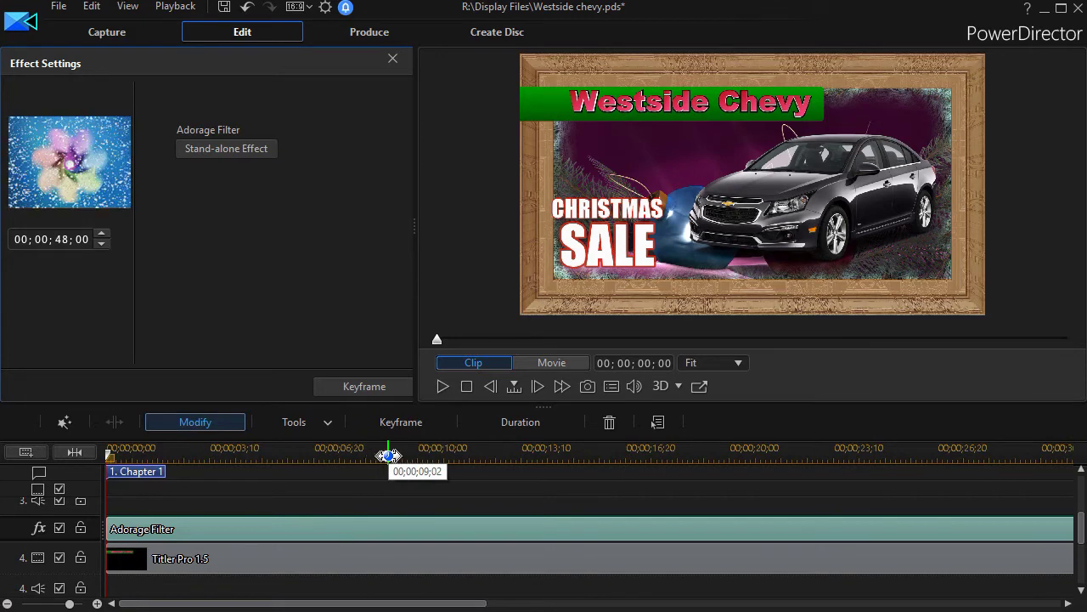
# Step: Check the snow at 9 seconds, delete the Adorage Filter clip, and move the playhead to about 10 seconds
pyautogui.click(387, 457)
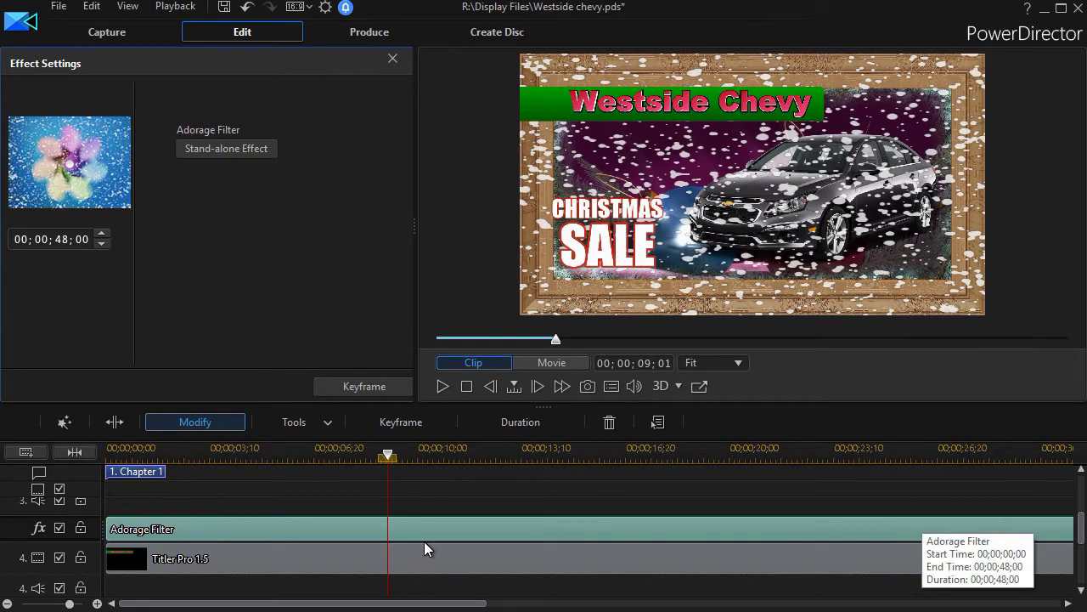
pyautogui.click(609, 422)
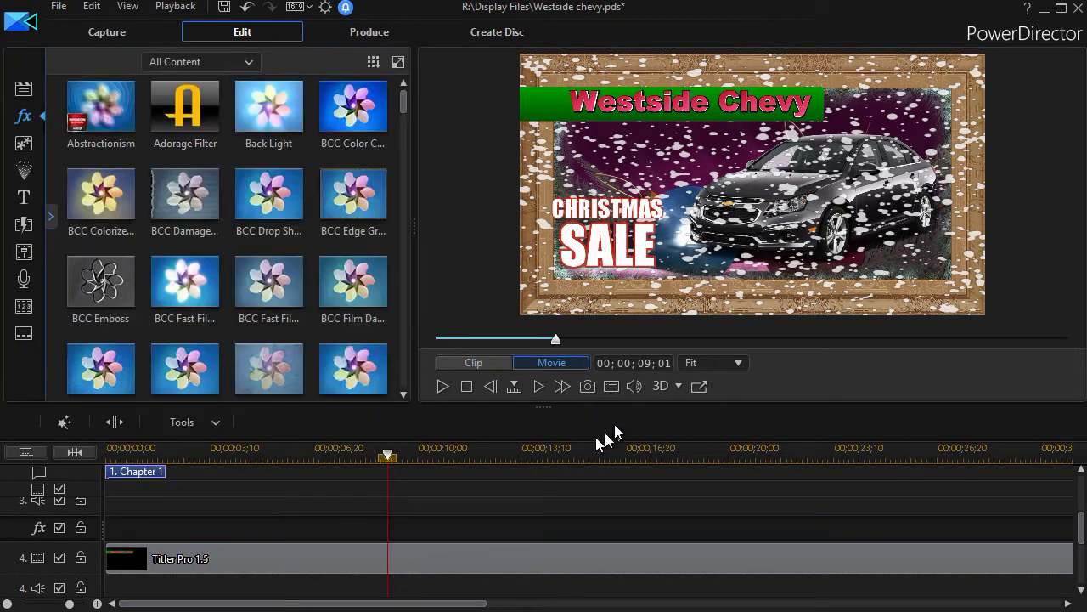
pyautogui.click(425, 456)
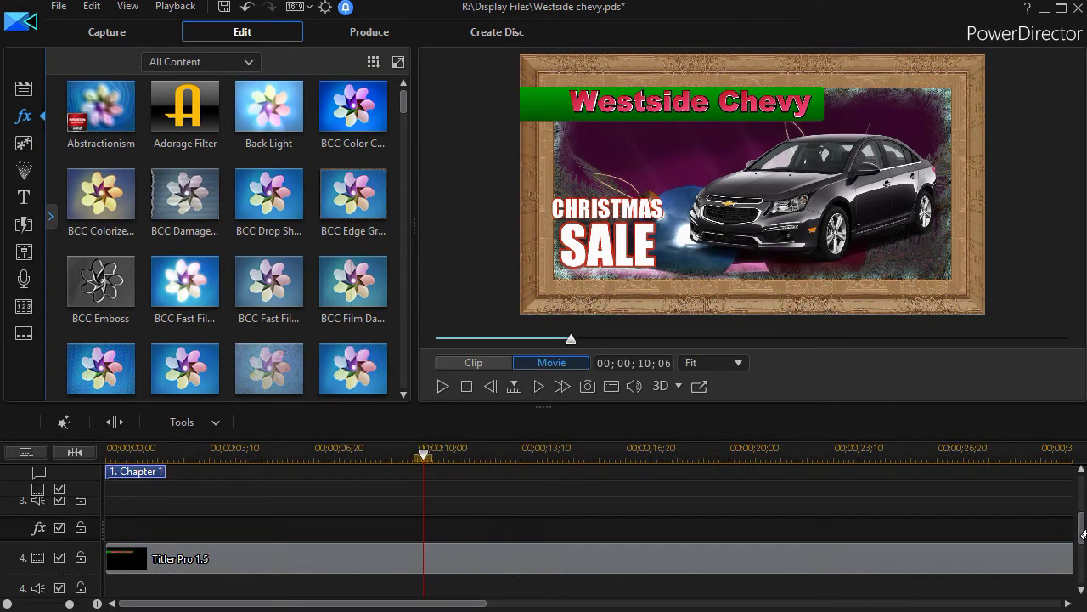
# Step: Drop the Adorage Filter onto the CHRISTMASSALE title clip on track 5 and open its Adorage editor
pyautogui.moveTo(1081, 533); pyautogui.dragTo(1081, 553)
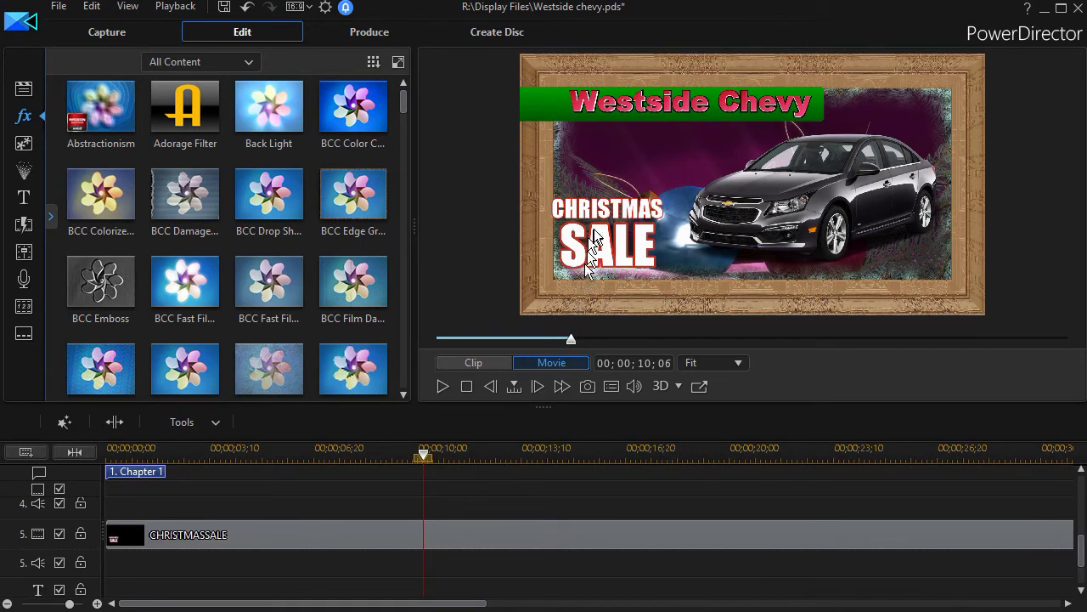
pyautogui.click(323, 539)
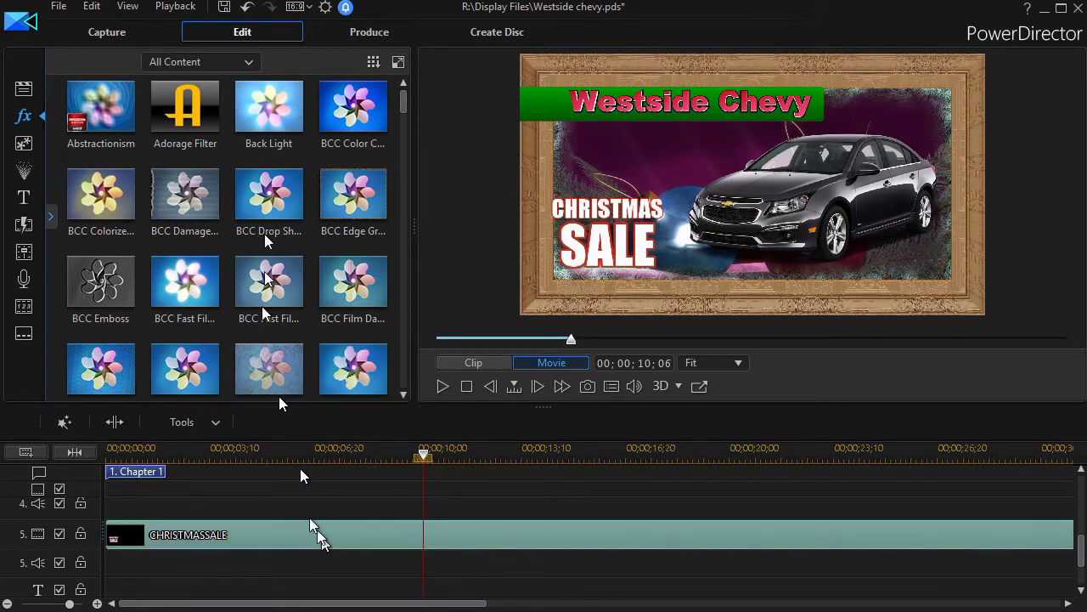
pyautogui.moveTo(172, 113); pyautogui.dragTo(299, 520)
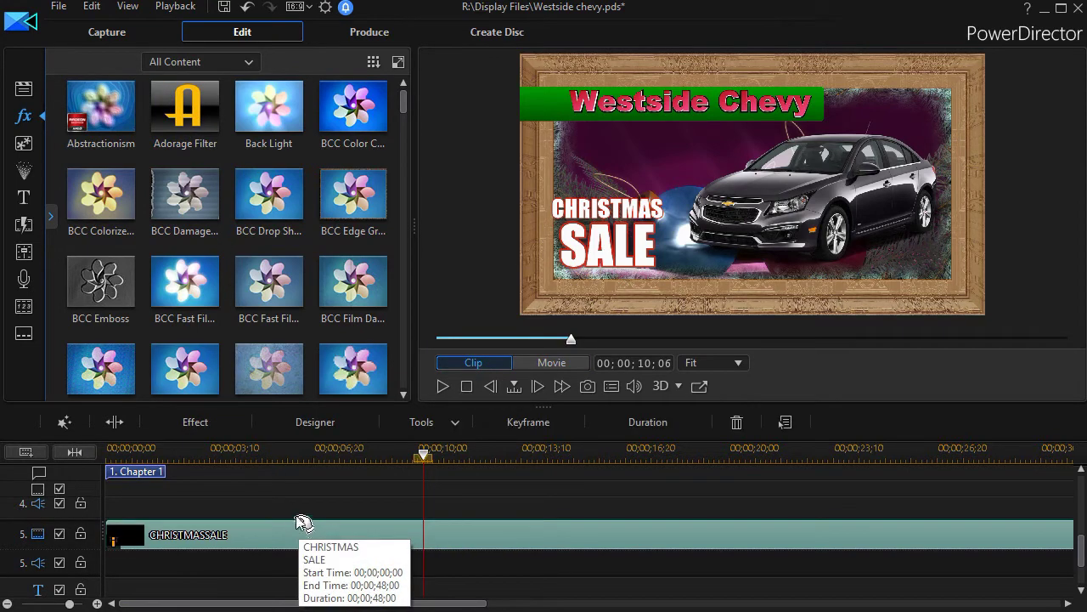
pyautogui.click(208, 421)
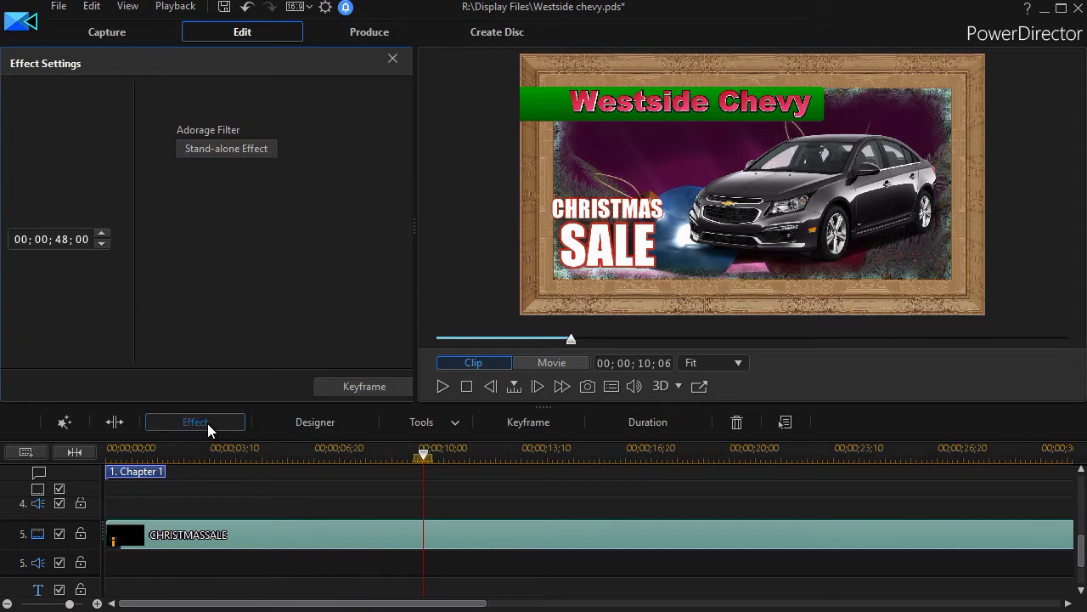
pyautogui.click(214, 148)
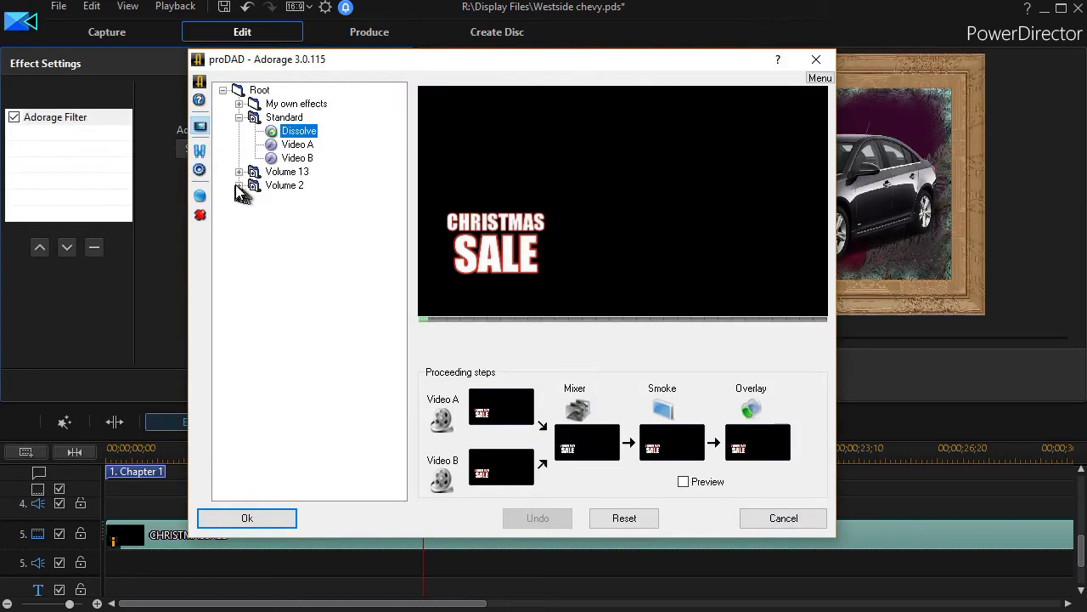
# Step: Pick Snow from Volume 2 > Motif effects > various motifs > Nature and confirm with Ok
pyautogui.click(238, 186)
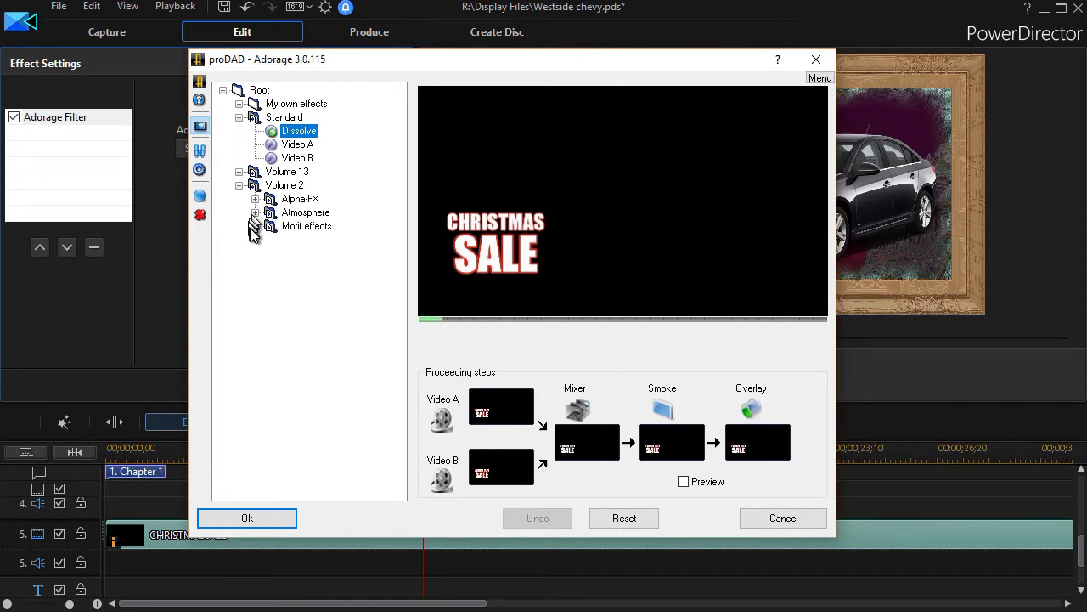
pyautogui.click(255, 226)
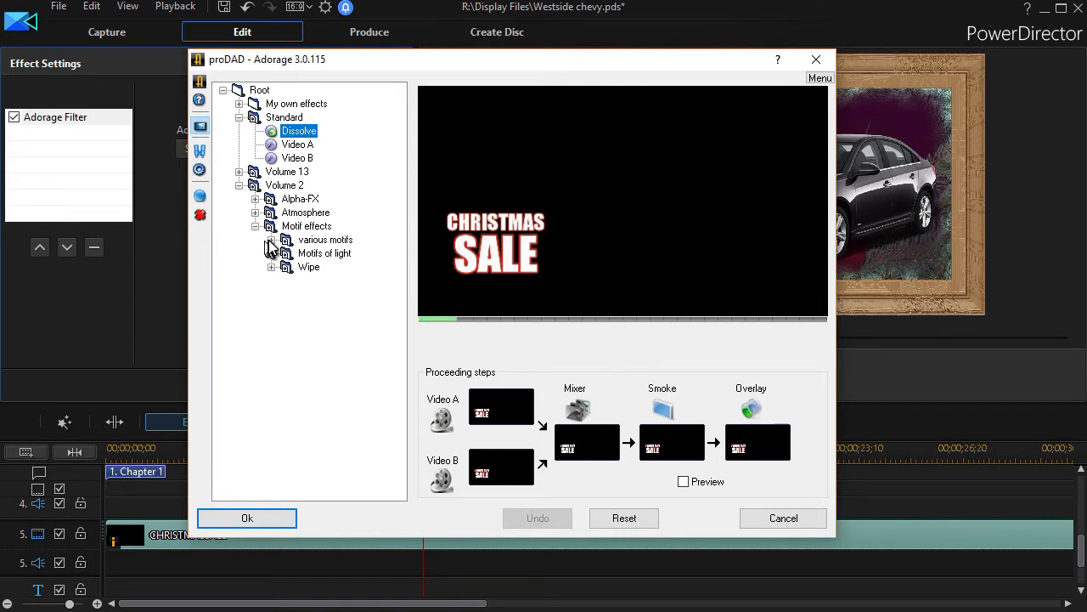
pyautogui.click(271, 240)
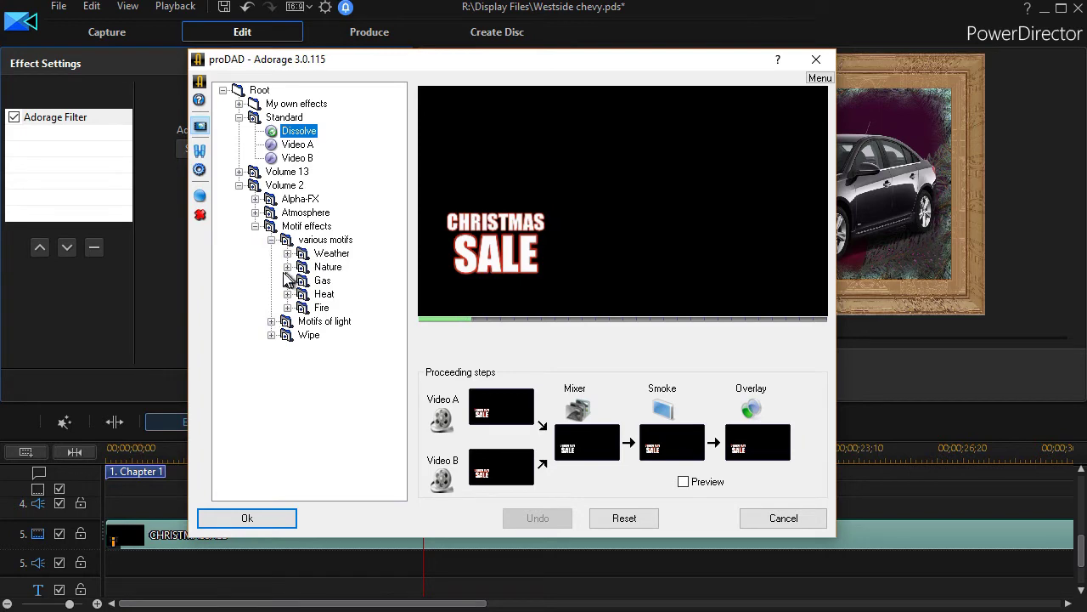
pyautogui.click(288, 266)
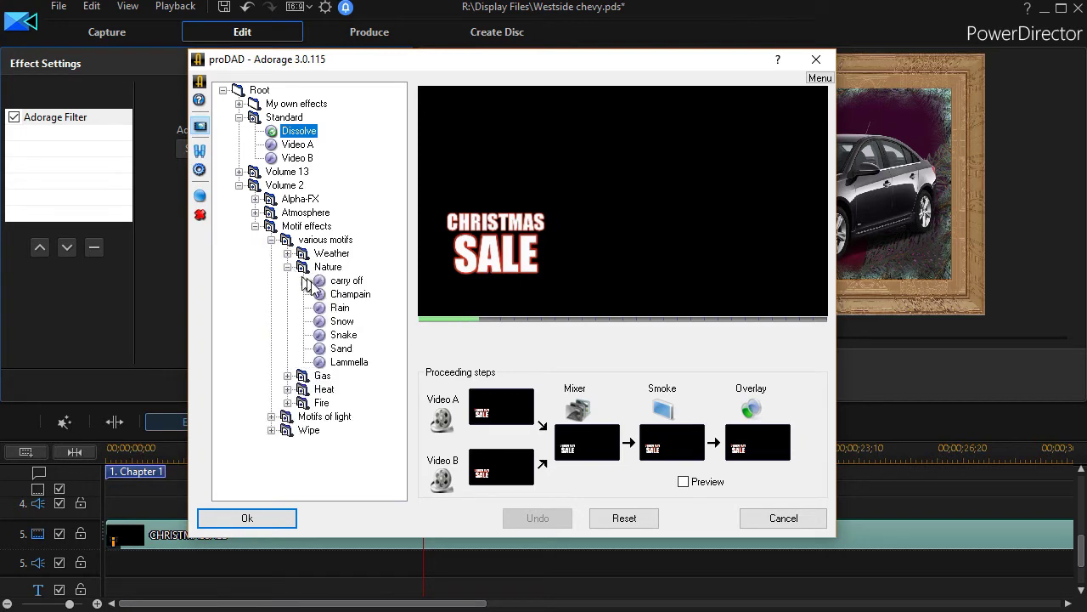
pyautogui.click(342, 321)
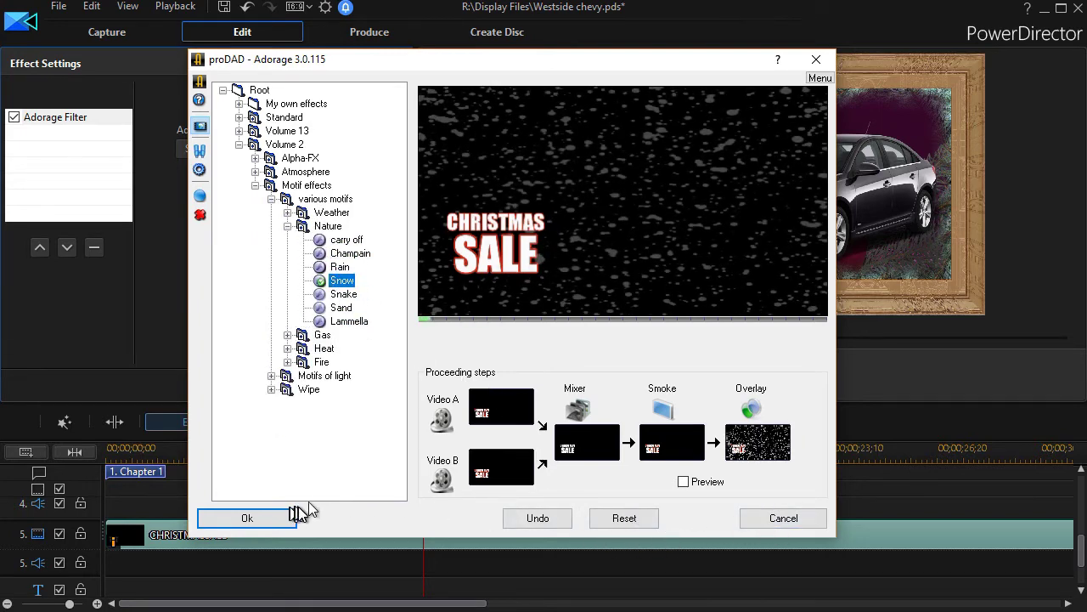
pyautogui.click(281, 523)
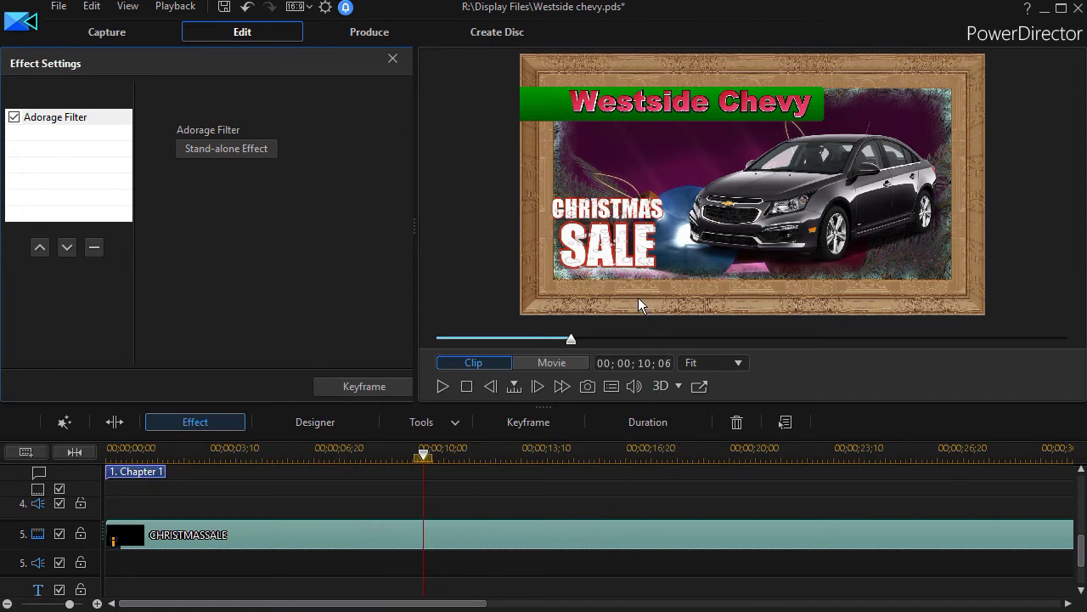
pyautogui.click(441, 383)
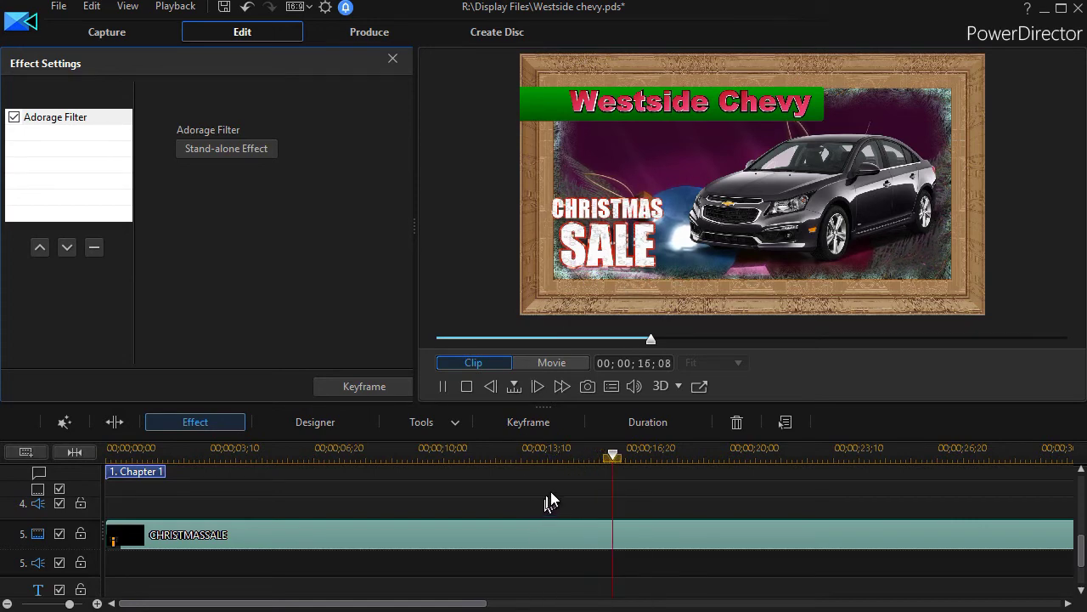
pyautogui.click(445, 385)
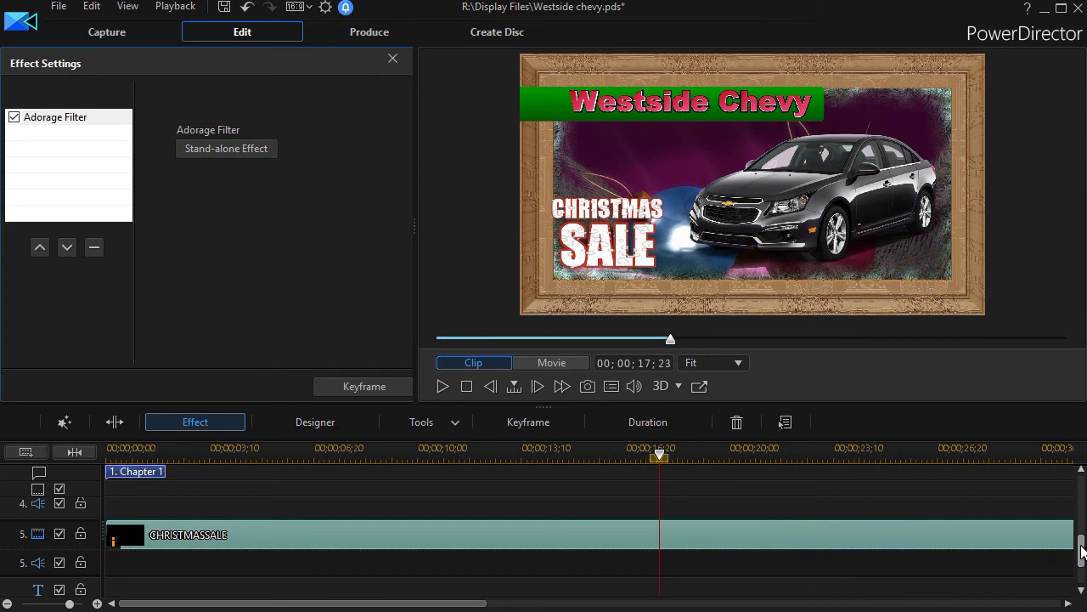
pyautogui.moveTo(1082, 550); pyautogui.dragTo(1082, 527)
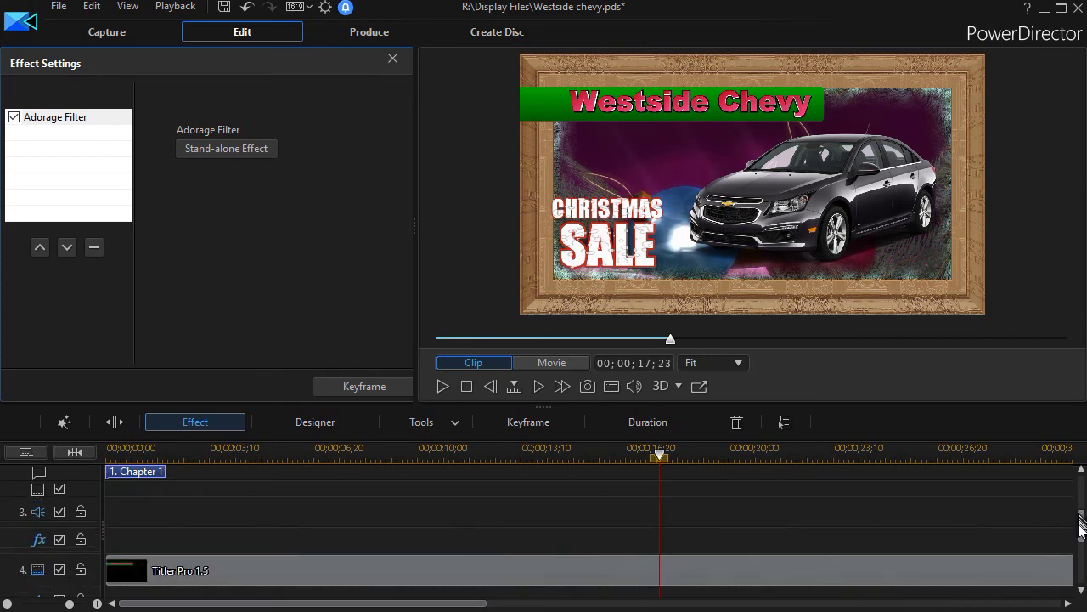
pyautogui.scroll(-1, 1081, 526)
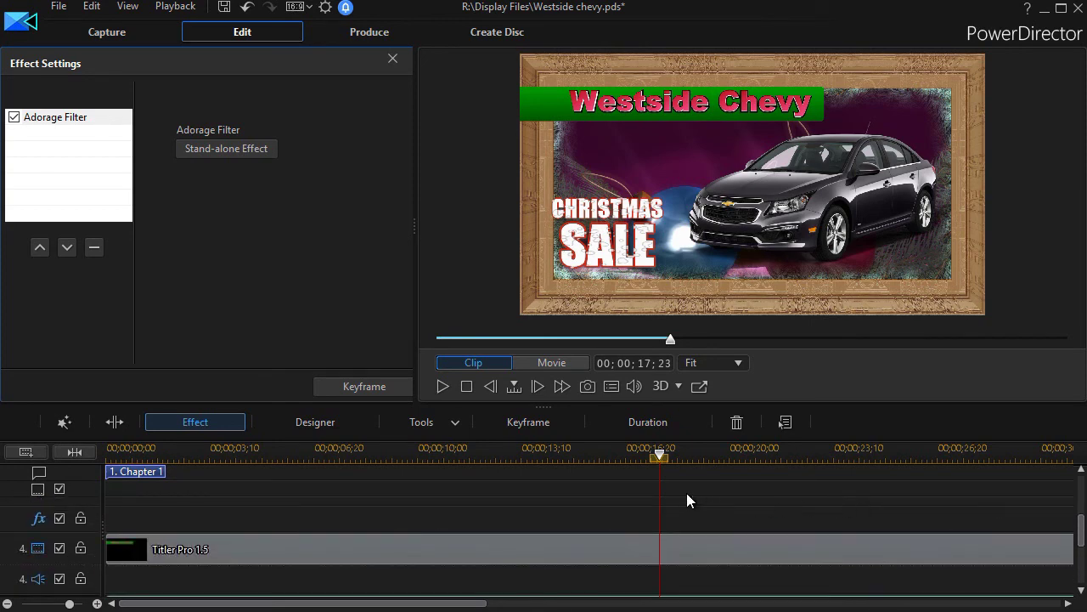